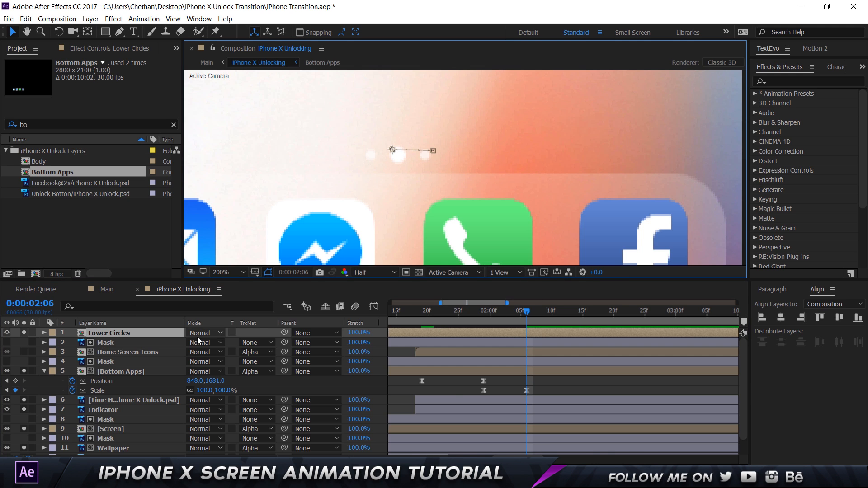
Step: Reveal the Lower Circles layer's keyframes and remove its Anchor Point animation
key("u")
left_click(447, 312)
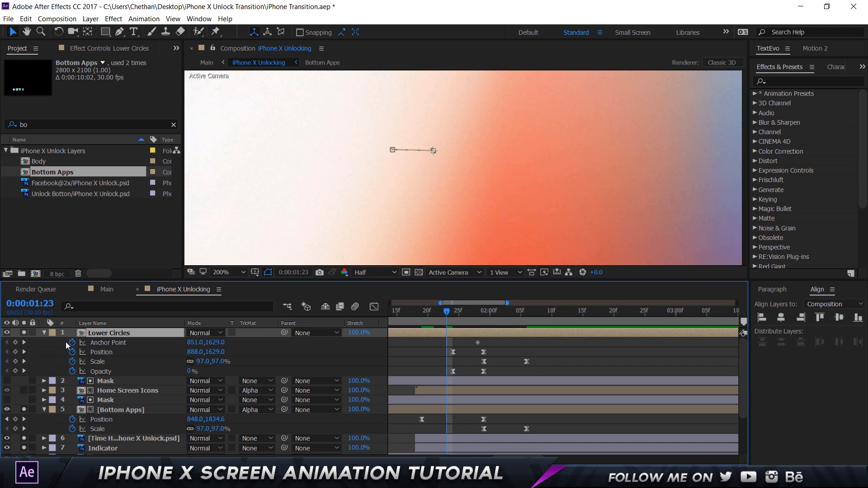
left_click(73, 343)
mouse_move(454, 316)
left_mouse_down()
mouse_move(509, 314)
mouse_move(453, 316)
left_mouse_up()
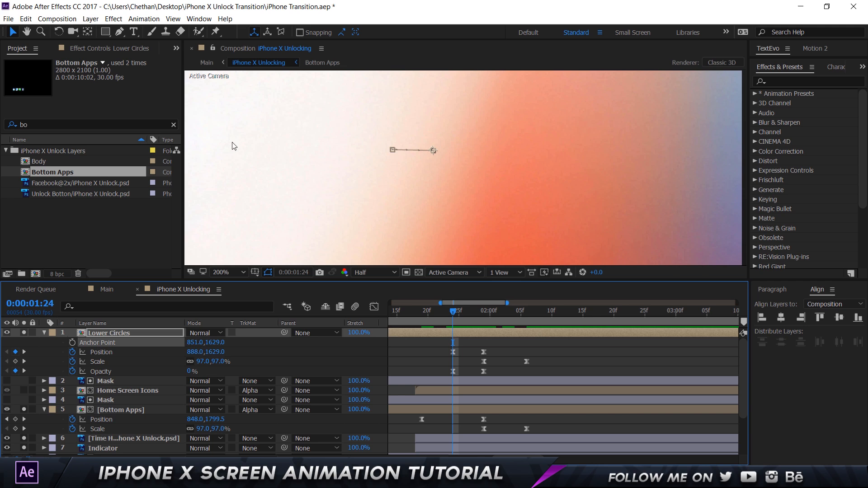
Step: Step through the Lower Circles position, scale and opacity animation from 0:00:01:24 to 0:00:02:00
mouse_move(456, 312)
left_mouse_down()
mouse_move(465, 310)
mouse_move(451, 313)
left_mouse_up()
key("Page_Down")
key("Page_Down")
key("Page_Down")
key("Page_Down")
key("Page_Down")
key("Page_Down")
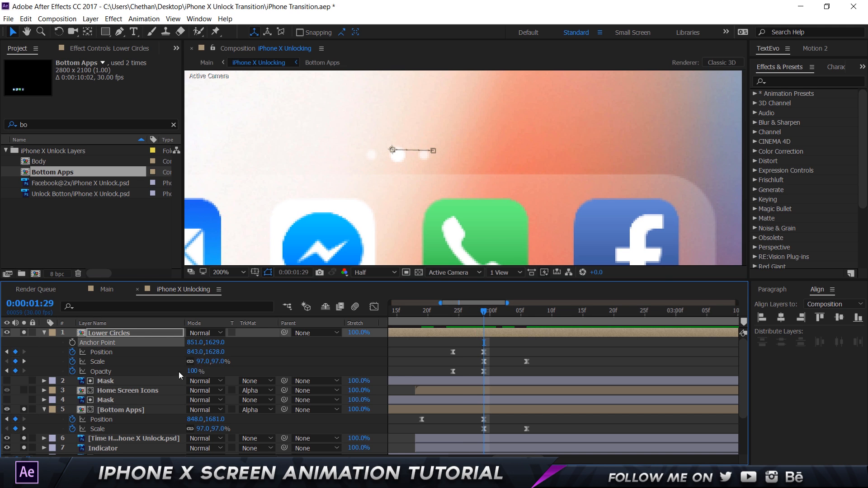
mouse_move(487, 308)
left_mouse_down()
mouse_move(521, 311)
mouse_move(465, 306)
mouse_move(544, 306)
mouse_move(489, 302)
left_mouse_up()
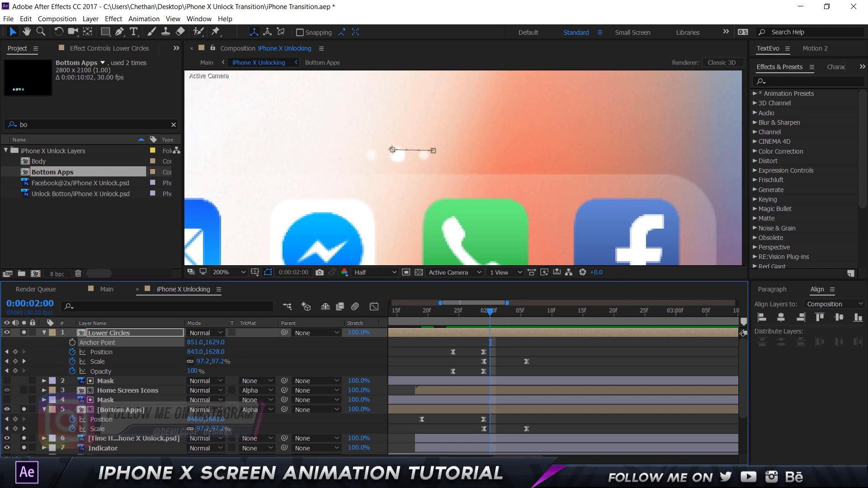
Step: Collapse the Lower Circles and Bottom Apps layers and select the Home Screen Icons layer
left_click(44, 333)
left_click(43, 375)
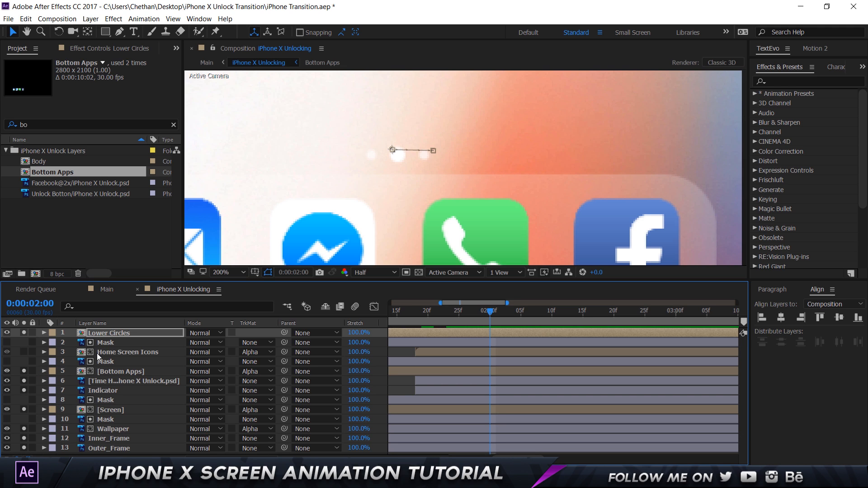
left_click(102, 352)
scroll(405, 139, "down", 3)
scroll(398, 171, "up", 2)
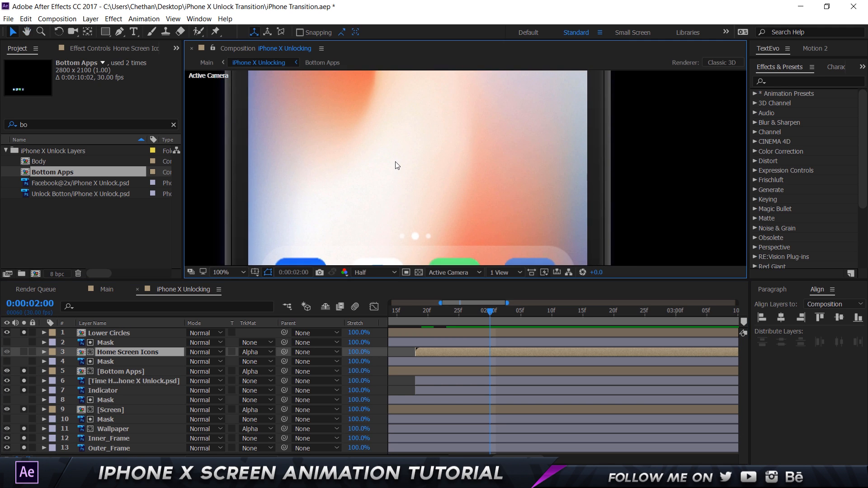
scroll(404, 132, "down", 2)
key("h")
scroll(400, 126, "up", 2)
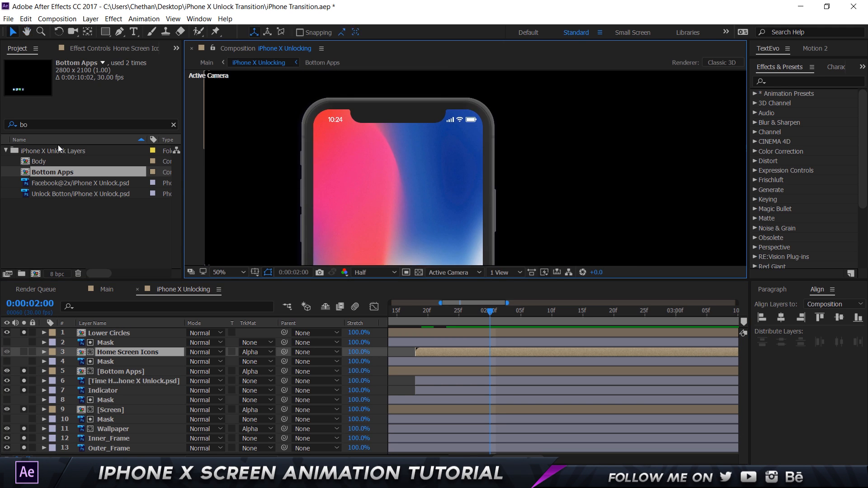
Step: Search the project for "home" and inspect the Home Screen Icons layer together with the Mask layer above it
double_click(24, 125)
type("home")
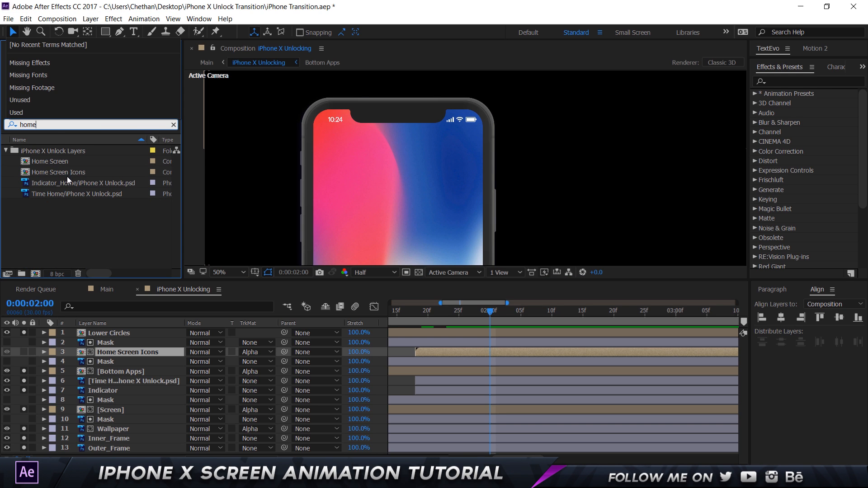
left_click(128, 356)
left_click(118, 352)
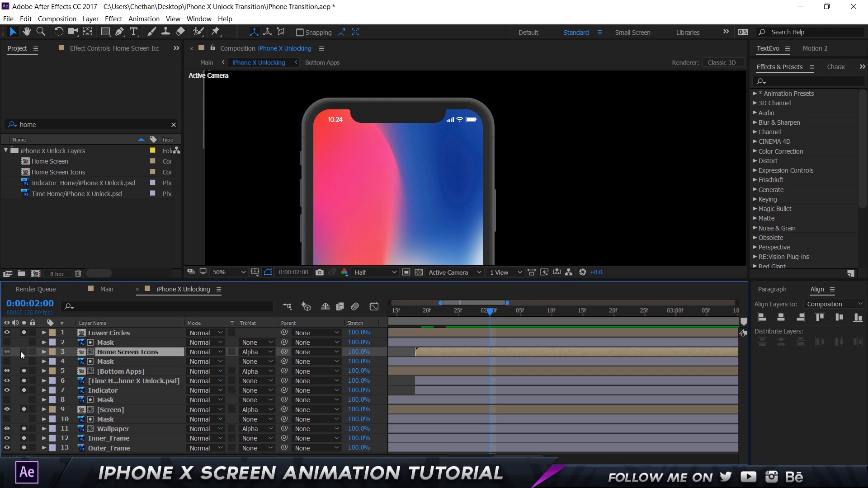
left_click(102, 343)
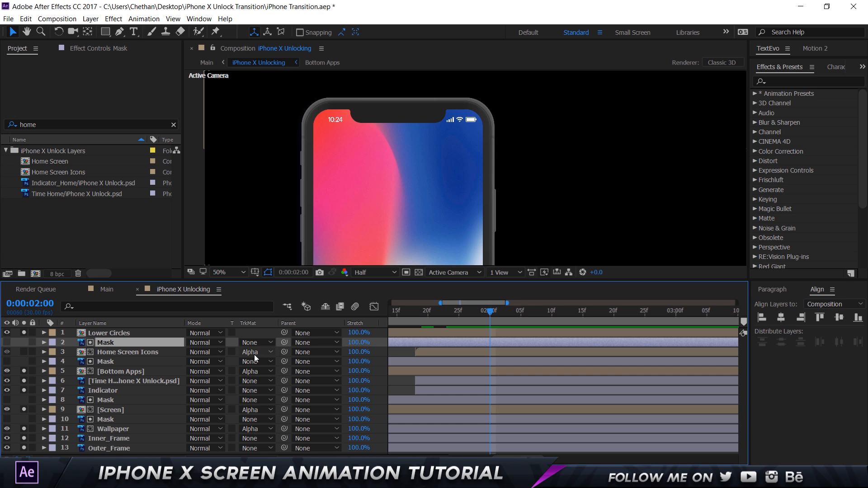
left_click(114, 355)
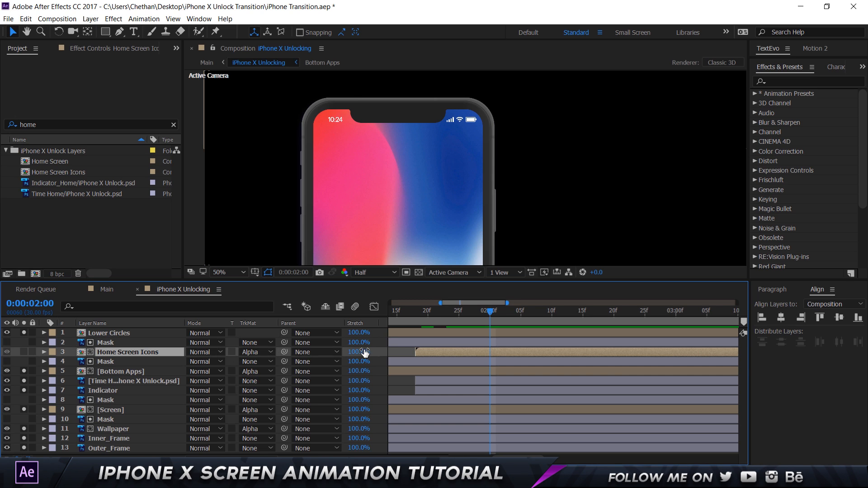
Step: Turn off solo on all layers and preview the home screen icons' animation between 0:00:01:19 and 0:00:02:01
left_click_drag(428, 313, 566, 318)
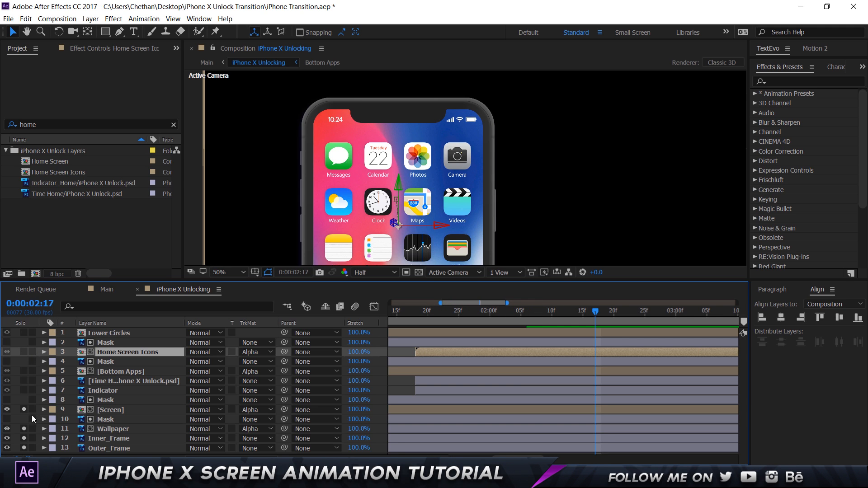
mouse_move(423, 314)
left_mouse_down()
mouse_move(414, 316)
mouse_move(422, 318)
left_mouse_up()
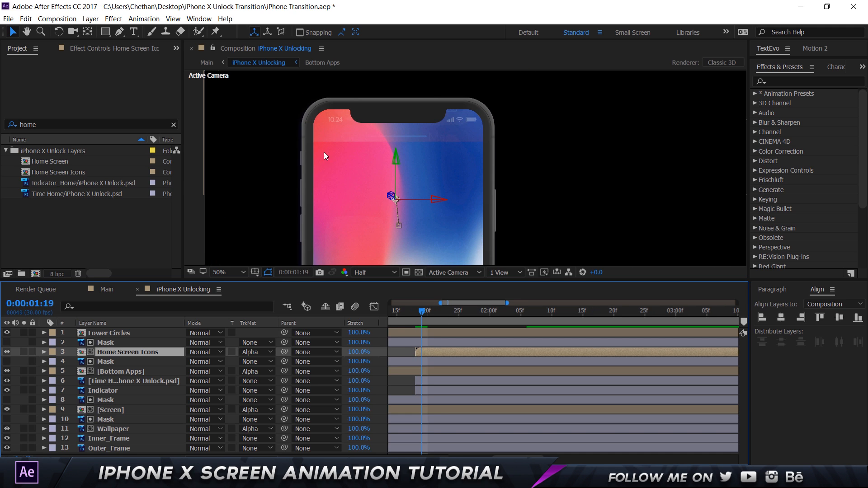
left_click(434, 315)
left_click_drag(442, 316, 455, 316)
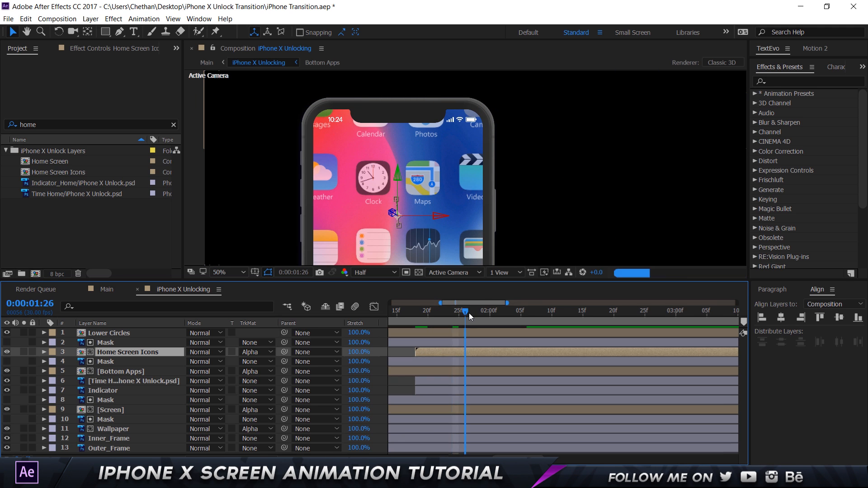
left_click(483, 315)
left_click(498, 315)
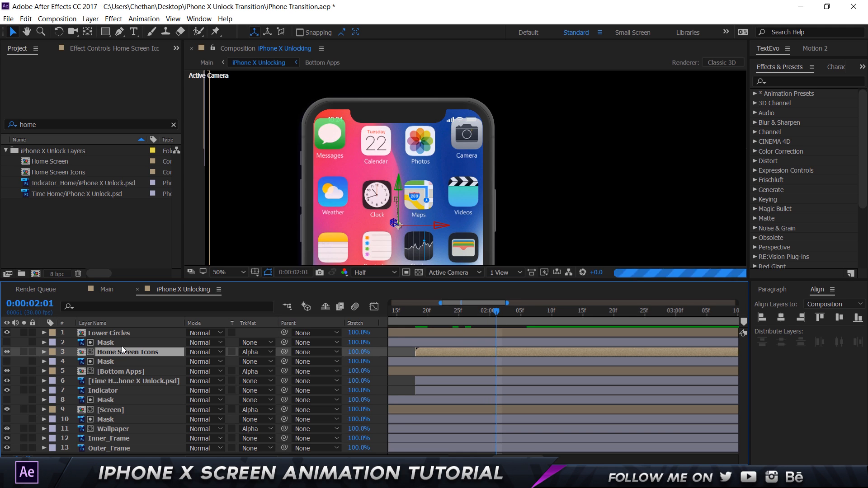
Step: Reveal the keyframes of Home Screen Icons and Lower Circles and compare their values between 0:00:01:18 and 0:00:01:29
key("u")
left_click(417, 314)
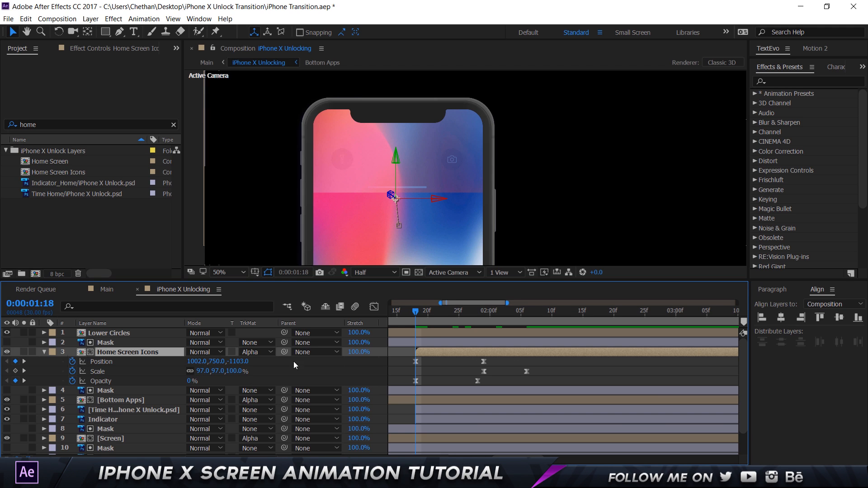
left_click(121, 333)
key("u")
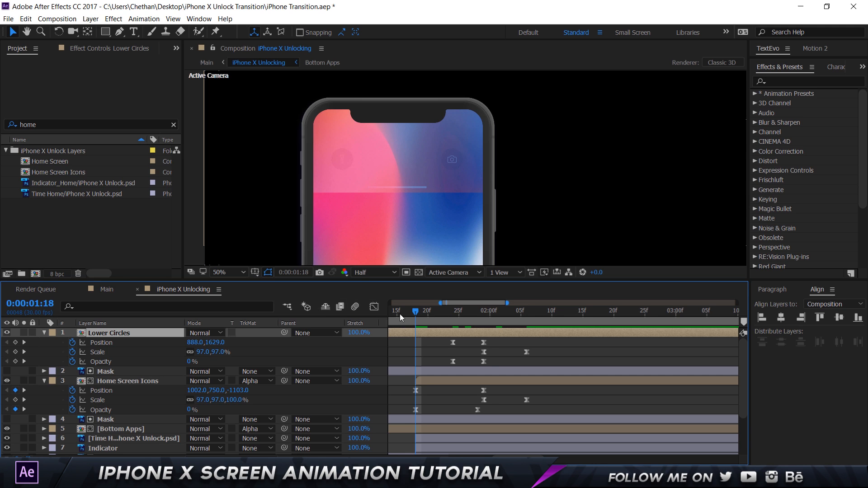
left_click_drag(435, 316, 477, 319)
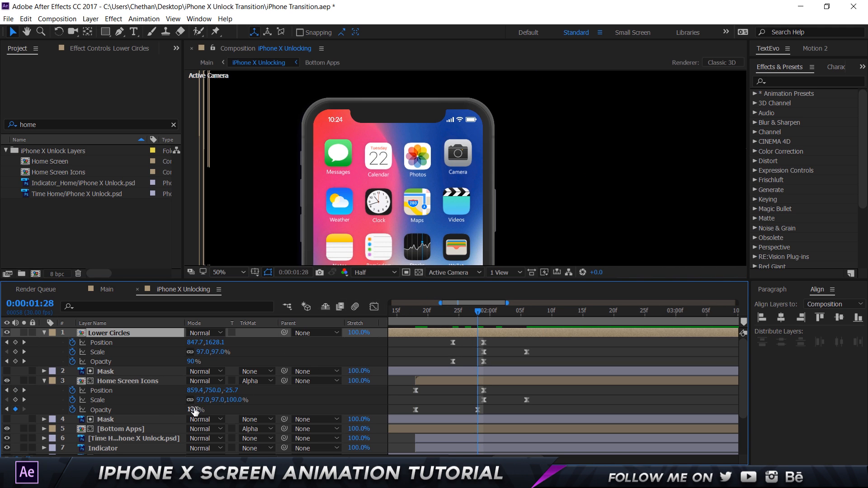
left_click(484, 311)
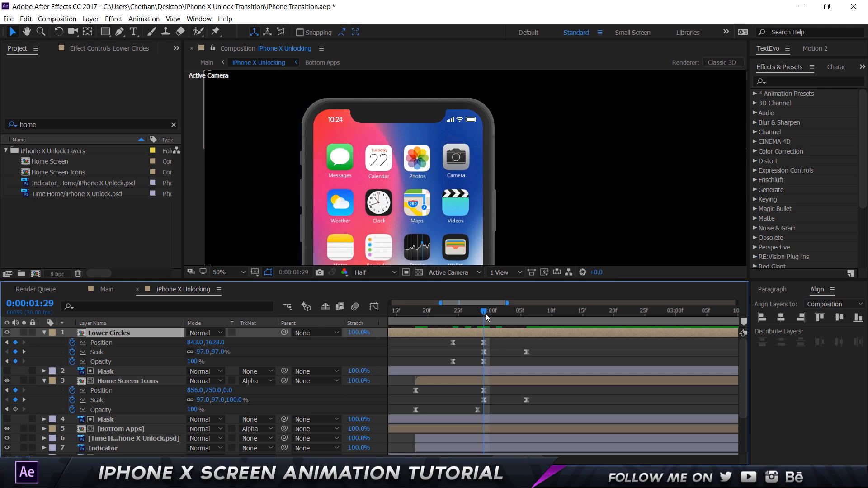
Step: Set the Home Screen Icons depth scale to 97% at 0:00:01:29 with the scale dimensions unlinked, then relink them
left_click(194, 401)
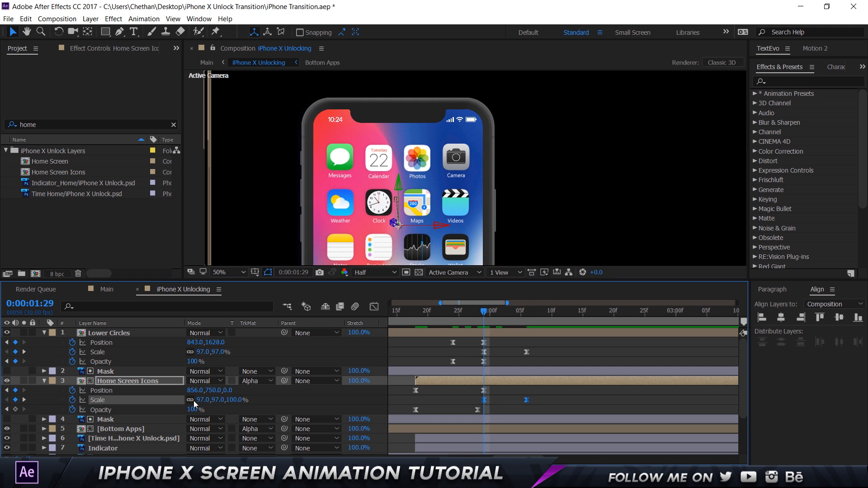
left_click(190, 402)
left_click(235, 400)
type("97")
key("Return")
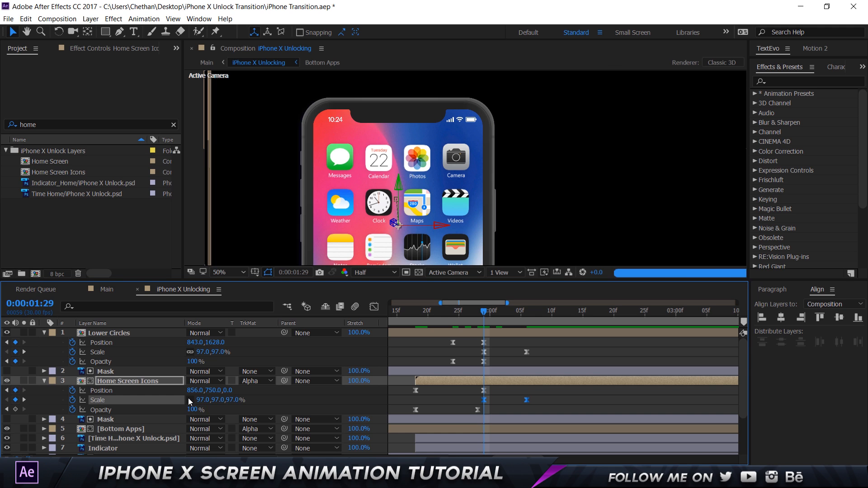
left_click(190, 399)
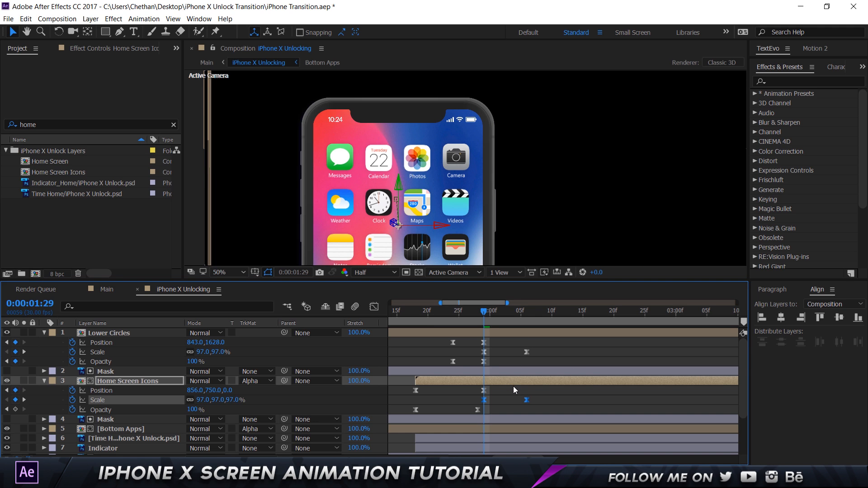
Step: Set the Home Screen Icons scale keyframe at 0:00:02:06 to 100% in width, height and depth, and check it there
left_click(520, 391)
double_click(527, 400)
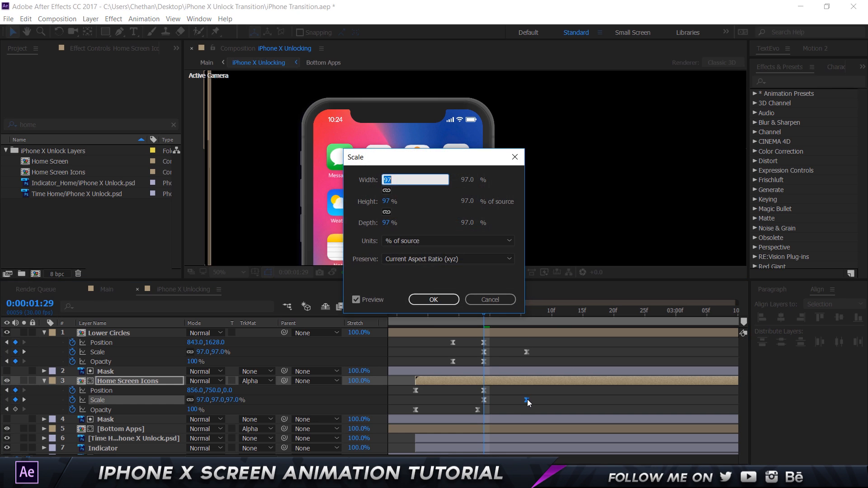
type("100")
key("Tab")
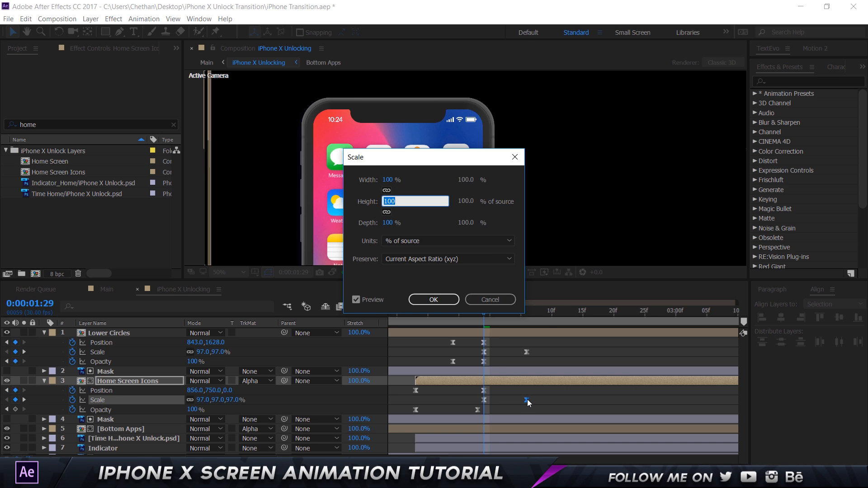
key("Return")
left_click(485, 312)
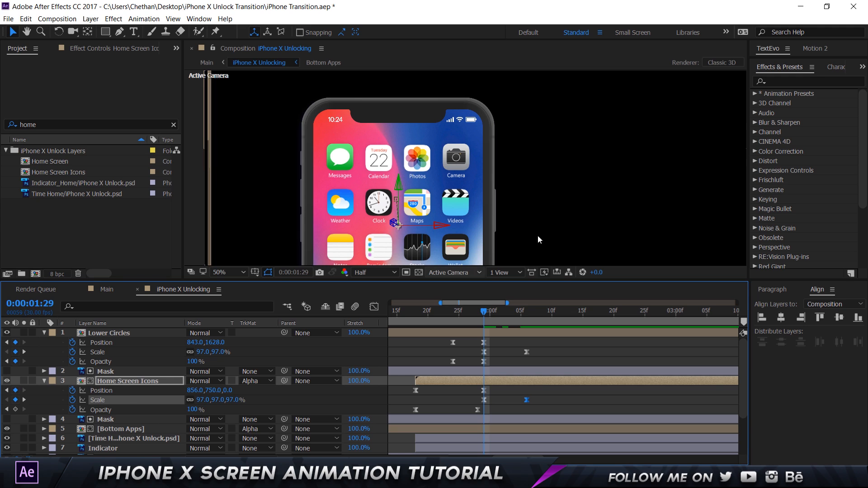
left_click_drag(490, 310, 526, 320)
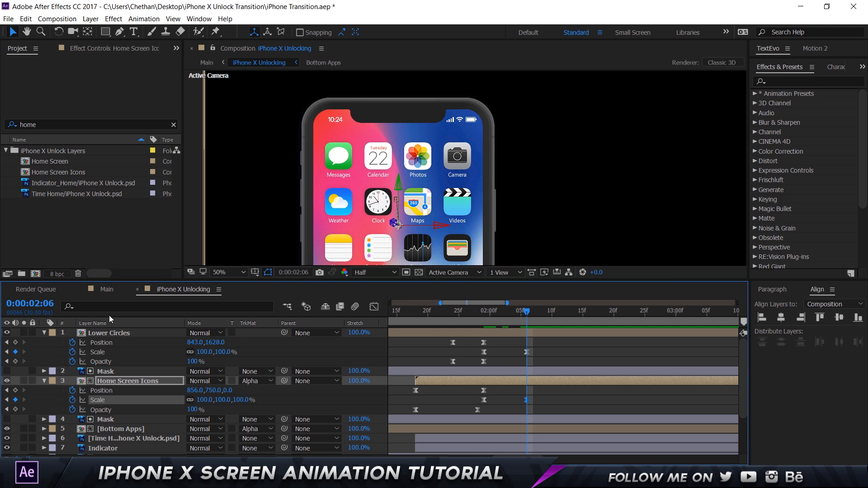
Step: Open the Home Screen Icons precomposition and collapse the properties of all its layers
double_click(123, 381)
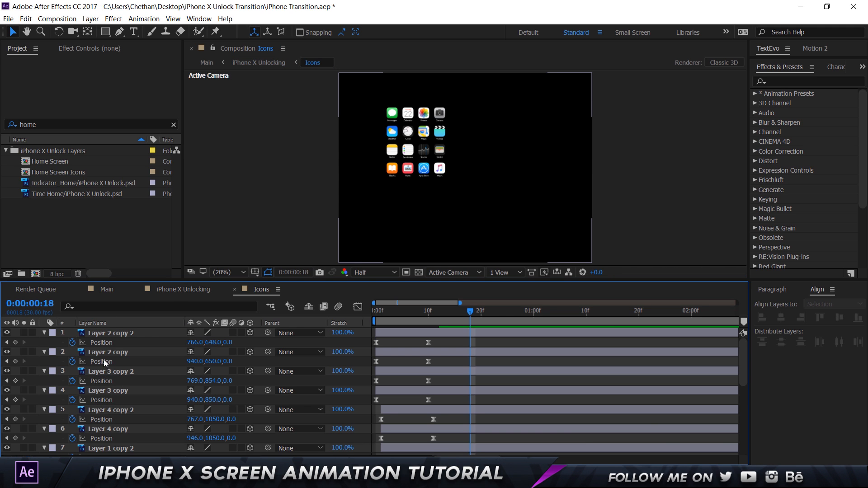
key("ctrl+a")
left_click(43, 333)
left_click(369, 389)
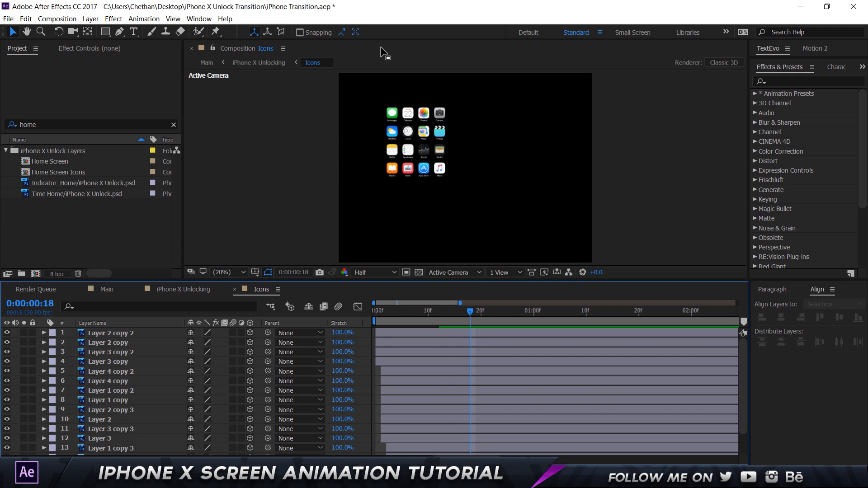
Step: Examine the arrangement of the app icons at the start of the Icons composition and at 0:00:00:24
scroll(375, 97, "up", 4)
left_click_drag(259, 81, 433, 187)
scroll(430, 186, "down", 1)
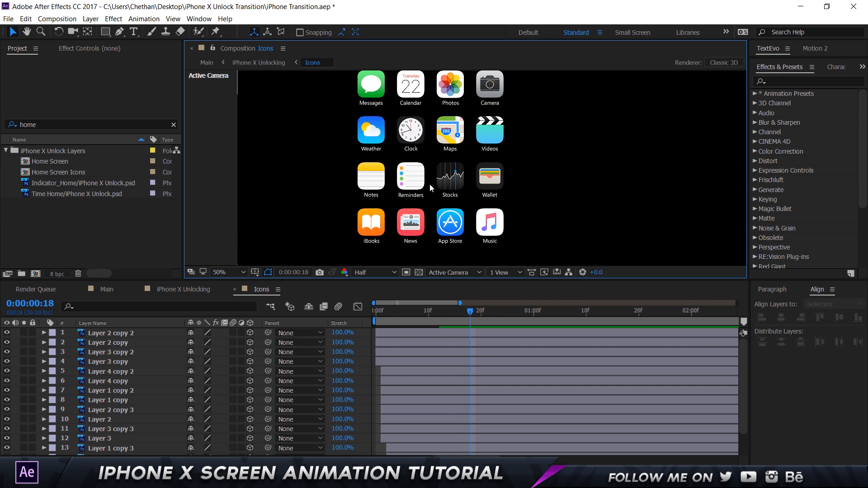
left_click_drag(424, 156, 410, 167)
key("v")
left_click(355, 370)
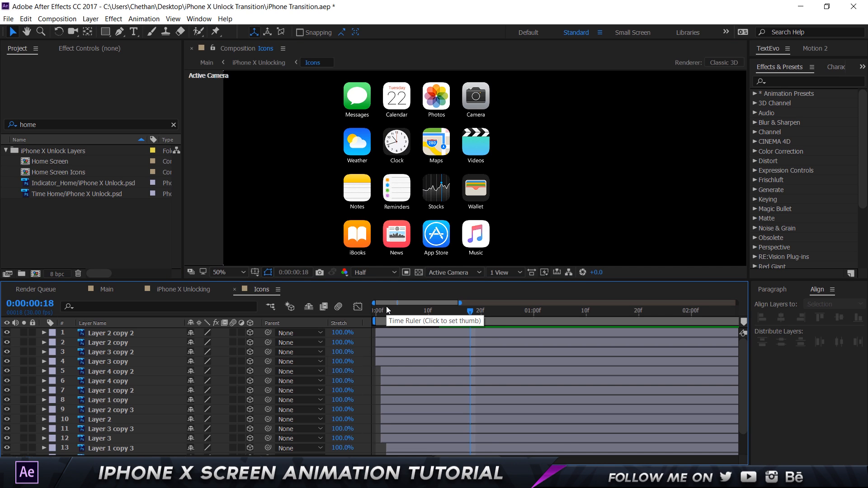
key("Home")
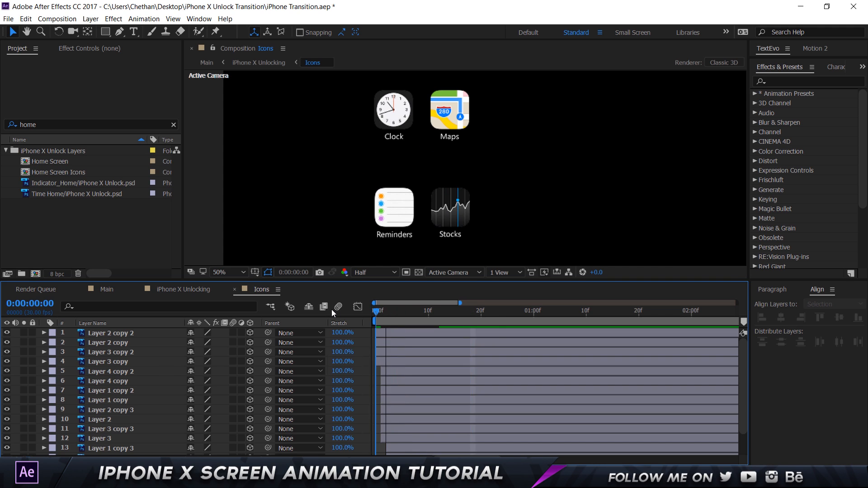
left_click(498, 315)
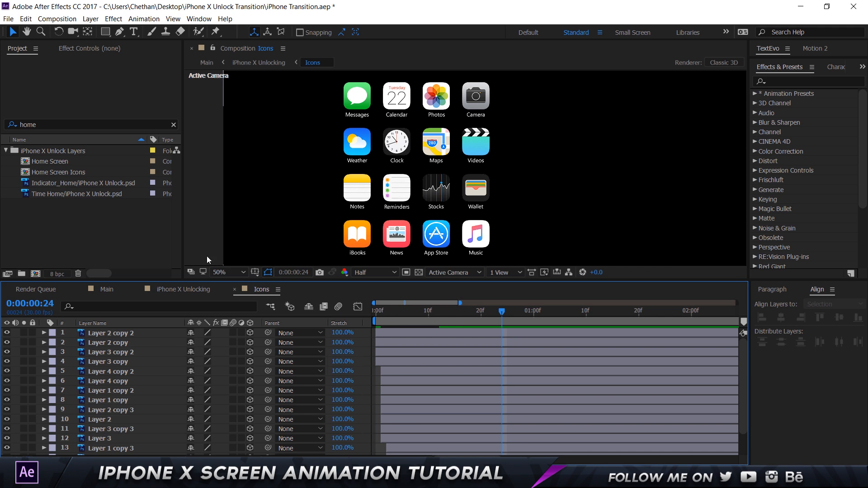
Step: Inspect the icon layer groups by selecting layers 1 to 4, then layers 5 to 12
left_click(108, 333)
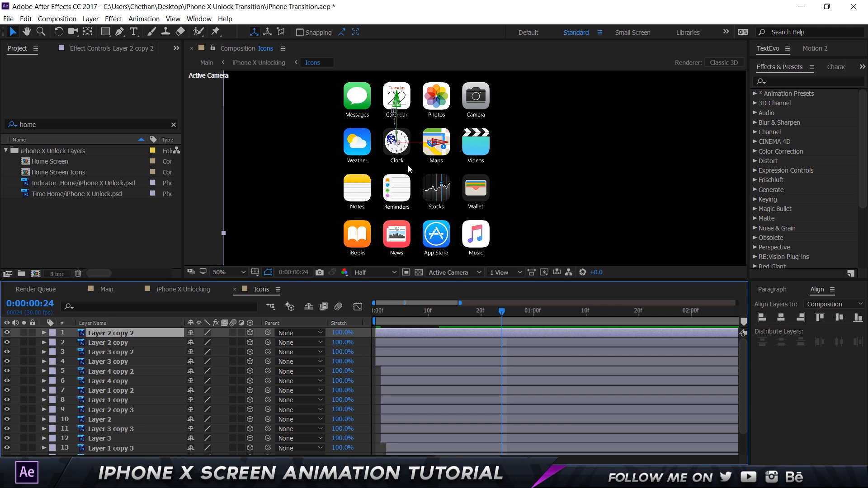
left_click(118, 362, "shift")
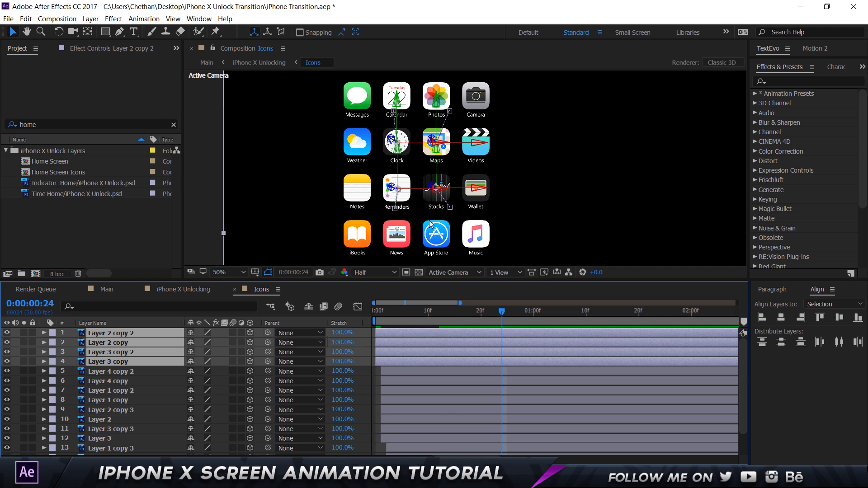
left_click(113, 372)
left_click(123, 439, "shift")
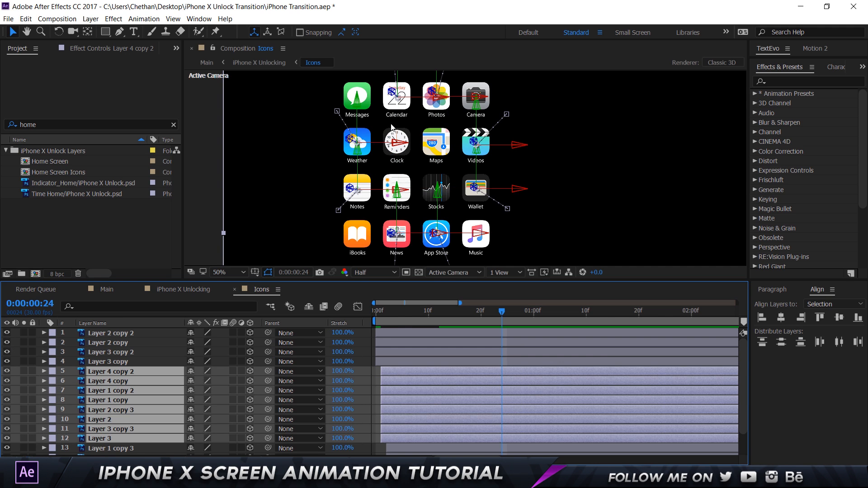
Step: Return to the start of the Icons composition and show the Position keyframes of Layer 2 copy 2
scroll(153, 438, "down", 2)
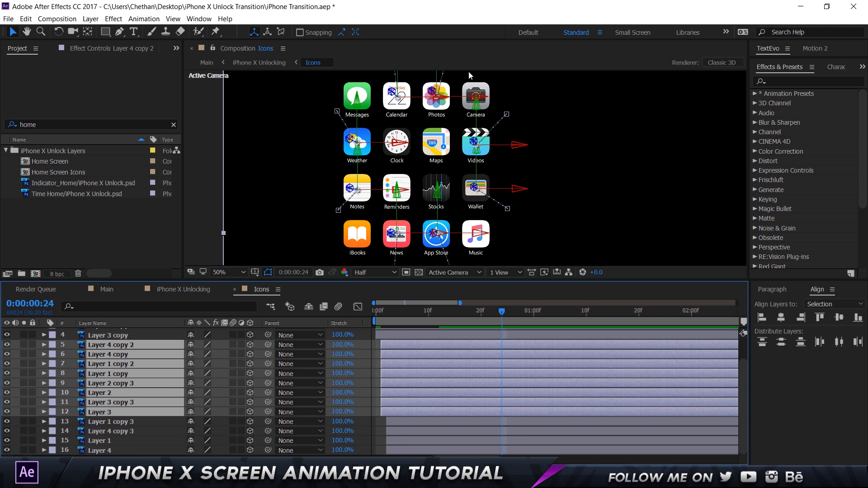
left_click_drag(399, 311, 295, 315)
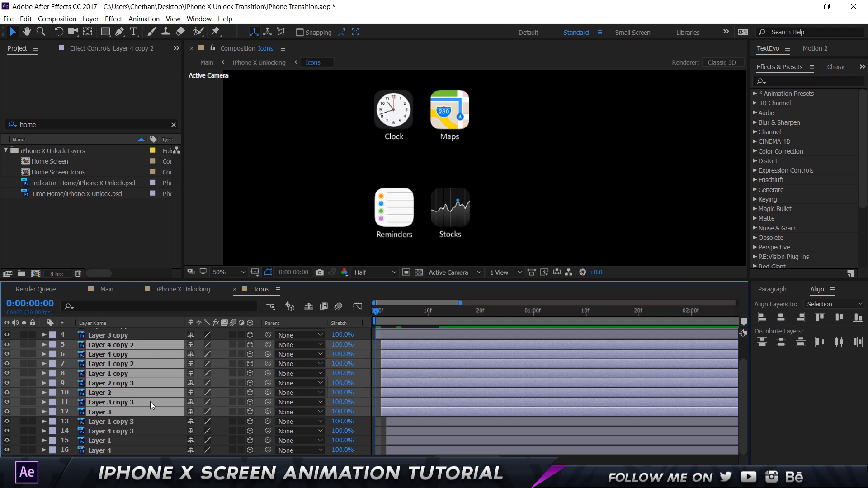
scroll(123, 370, "up", 3)
left_click(114, 333)
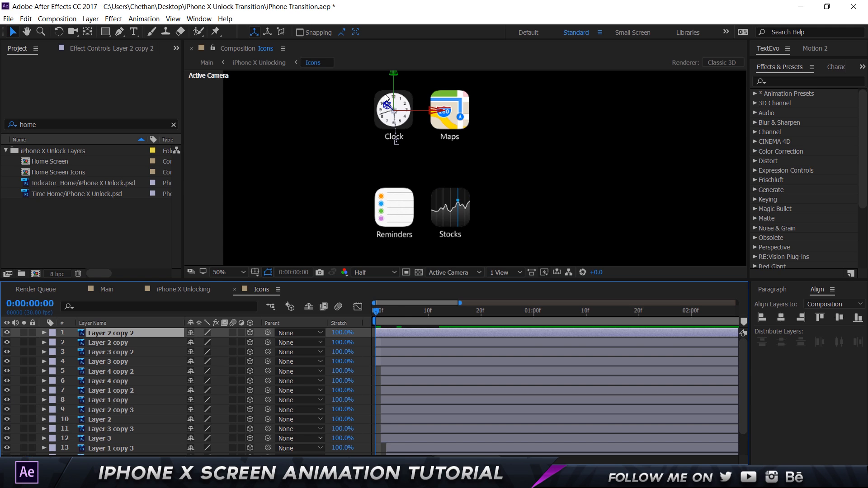
key("p")
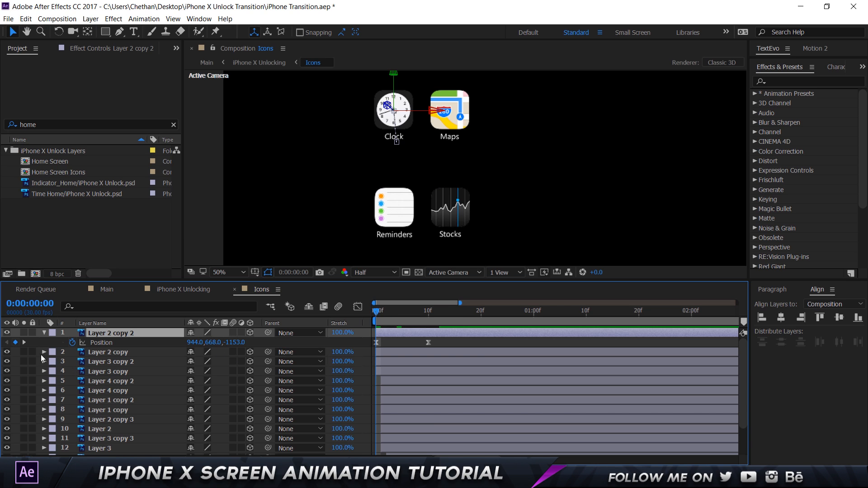
Step: Clear the Position keyframes of Layer 2 copy 2 and add a new Position keyframe at 0:00:00:10
left_click_drag(393, 311, 430, 315)
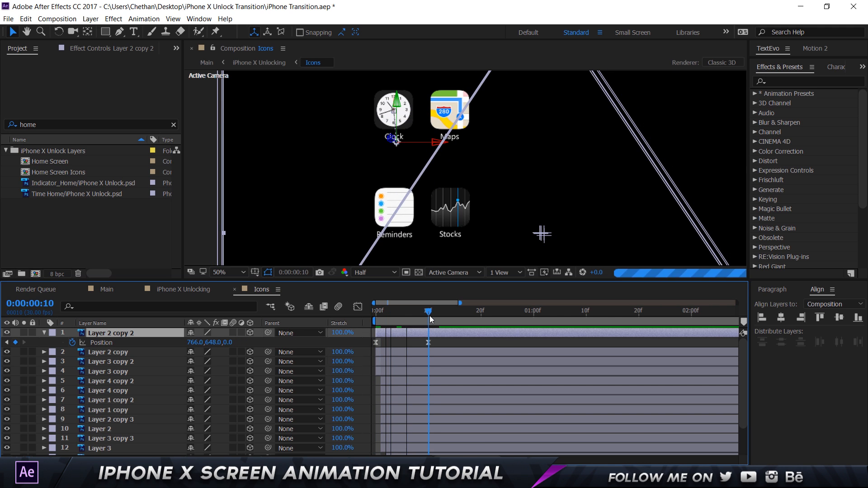
left_click(72, 342)
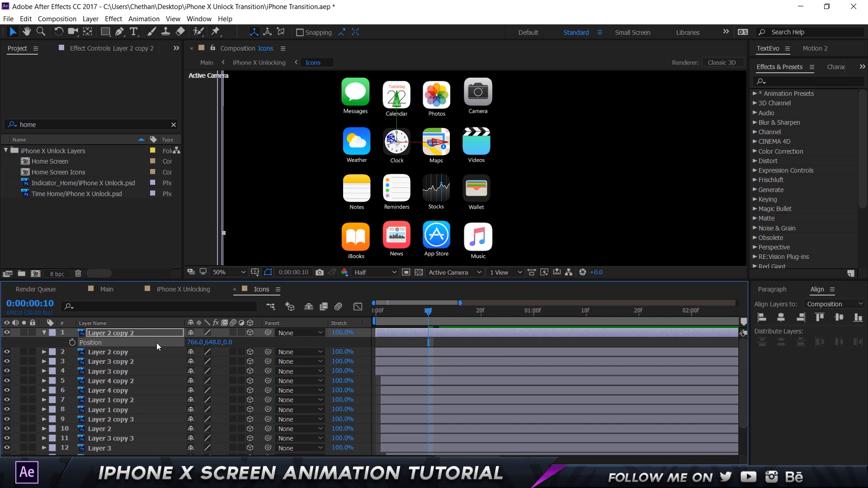
left_click(72, 343)
Step: At 0:00:00:00, pull the Clock icon toward the camera to Z -904 and shift it to about X 858.1, Y 629.2
left_click_drag(423, 312, 412, 312)
left_click_drag(389, 309, 364, 314)
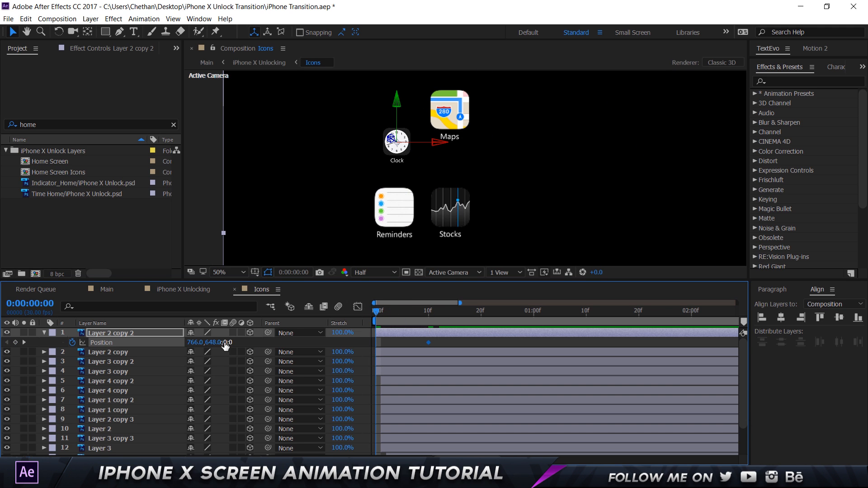
left_click_drag(226, 342, 132, 342)
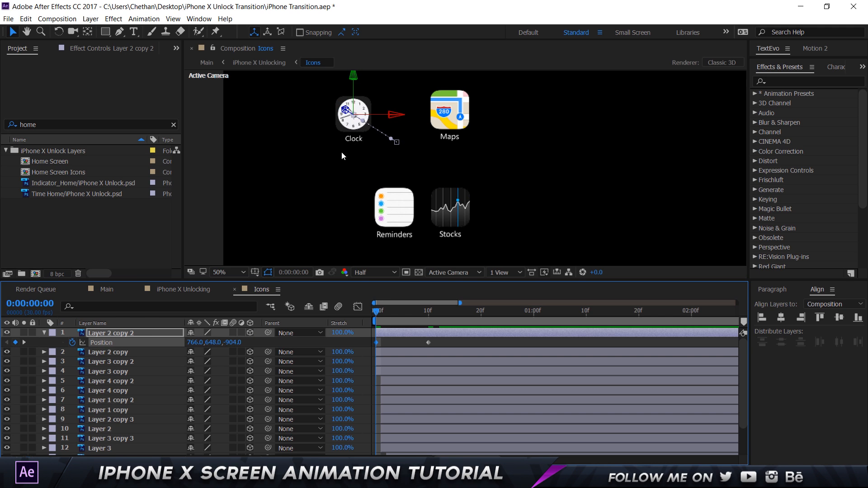
left_click_drag(401, 115, 425, 114)
left_click_drag(381, 79, 380, 69)
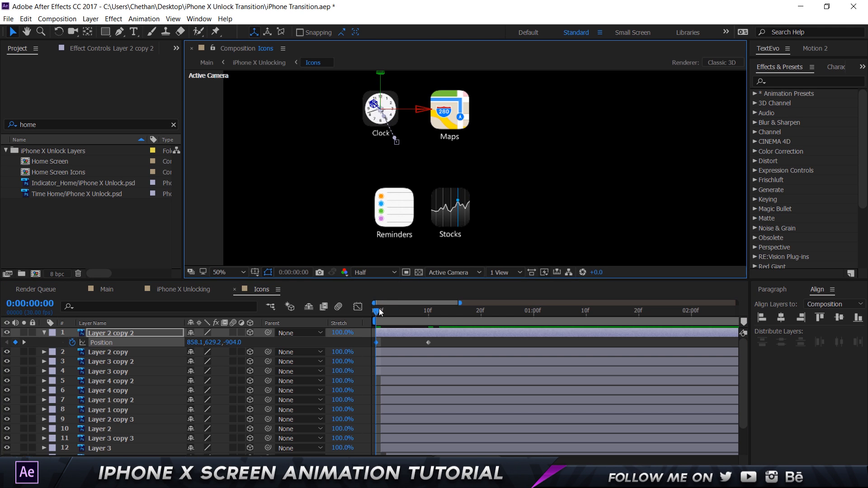
Step: Preview the Clock icon's position animation from the start of the Icons composition
mouse_move(376, 313)
left_mouse_down()
mouse_move(385, 312)
mouse_move(362, 312)
left_mouse_up()
key("space")
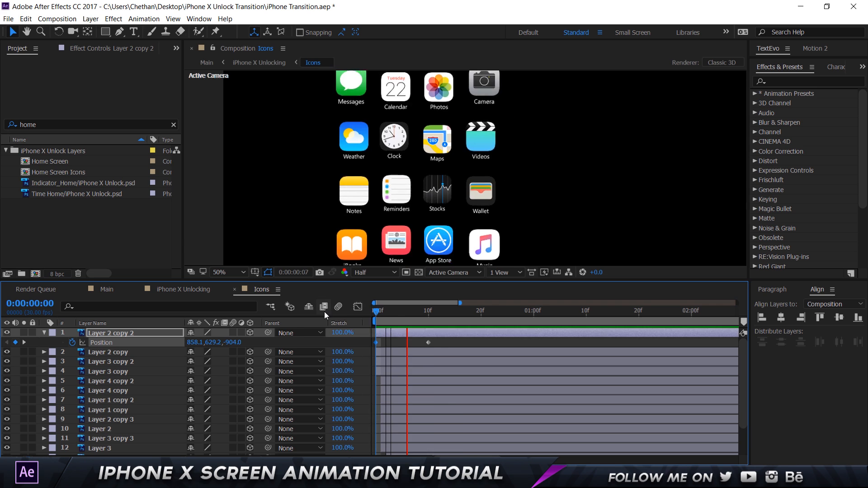
key("space")
key("space")
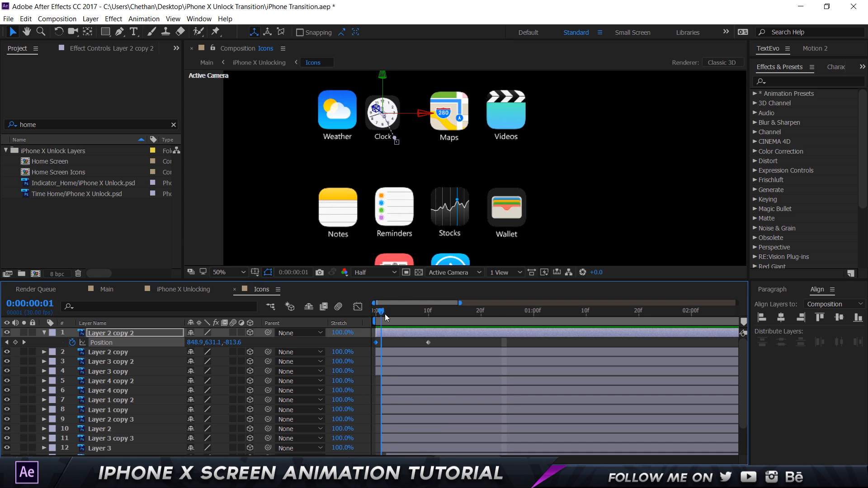
Step: From the start with no layers selected, step to 0:00:00:01 and select Layer 4 copy 2 to inspect the second group of icons
key("Home")
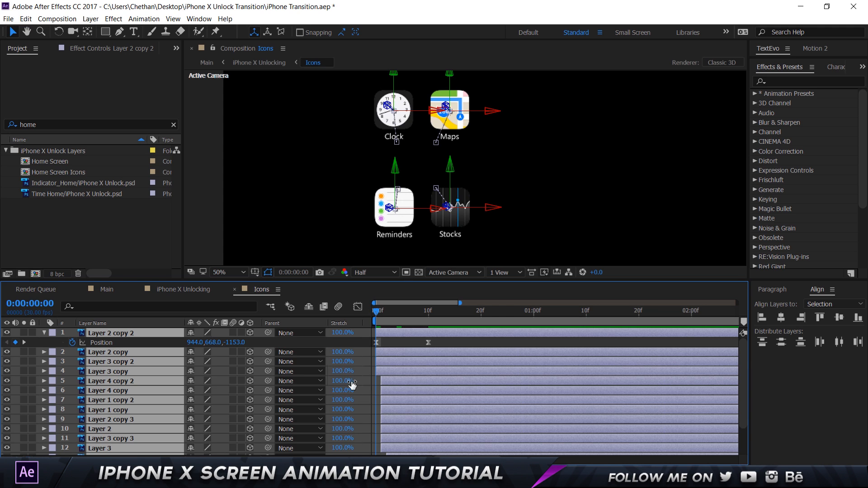
left_click(392, 344)
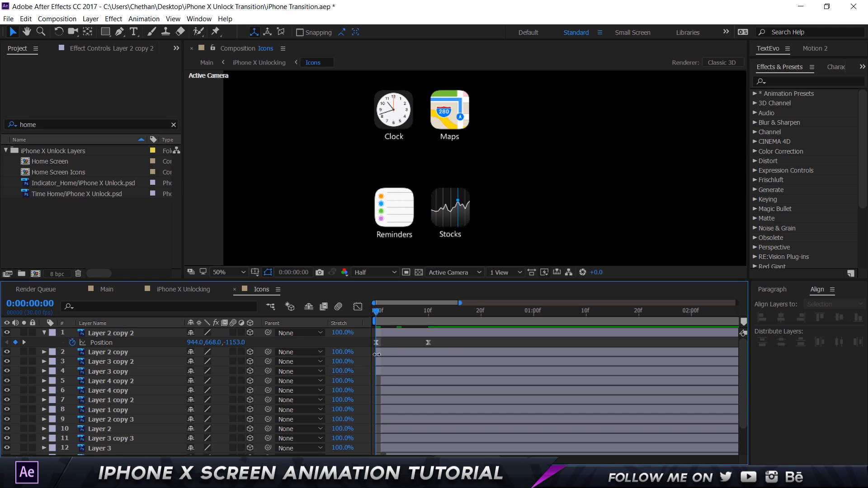
key("Page_Down")
left_click(131, 382)
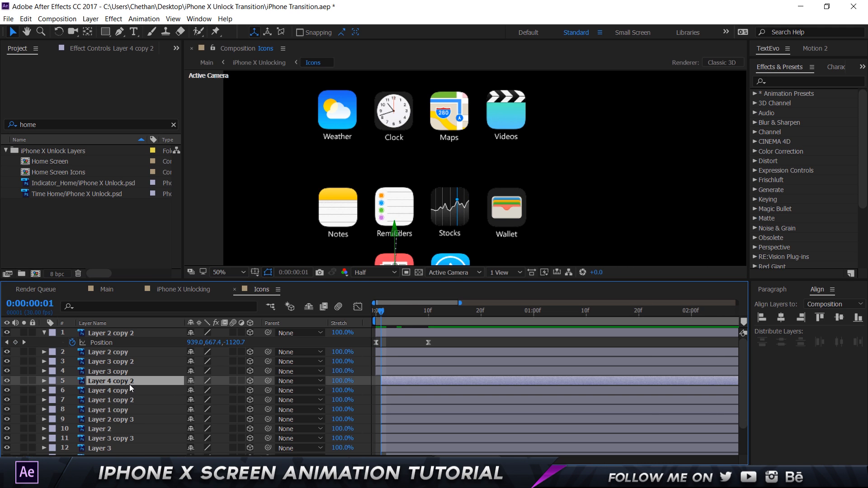
key("comma")
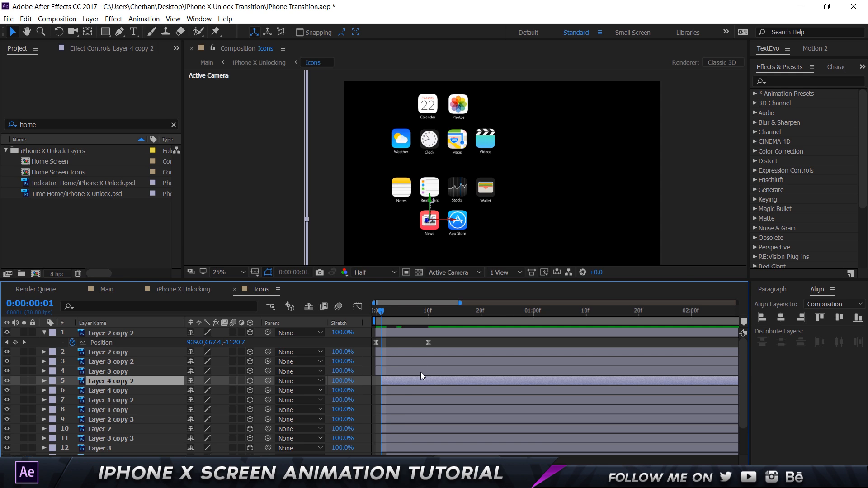
Step: Step to 0:00:00:02, select layers 13 to 16, and check the corner icons' motion up to 0:00:00:05
key("Page_Down")
scroll(405, 390, "down", 2)
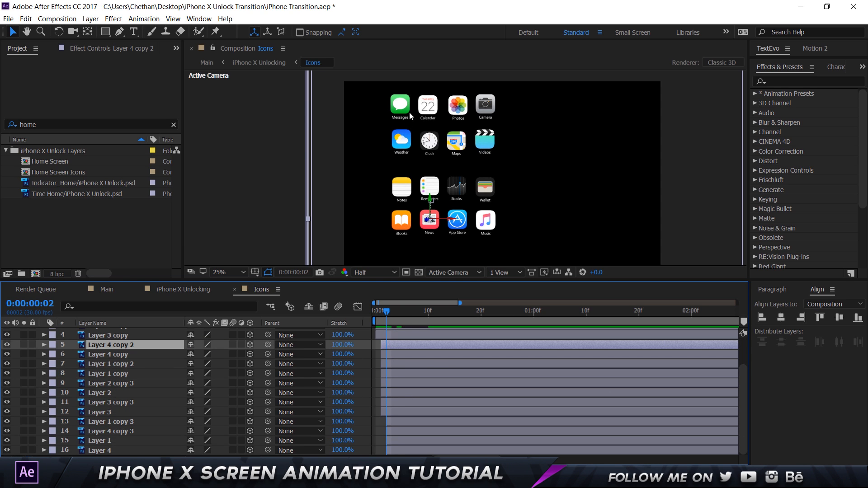
left_click(107, 423)
left_click(104, 451)
left_click(115, 423)
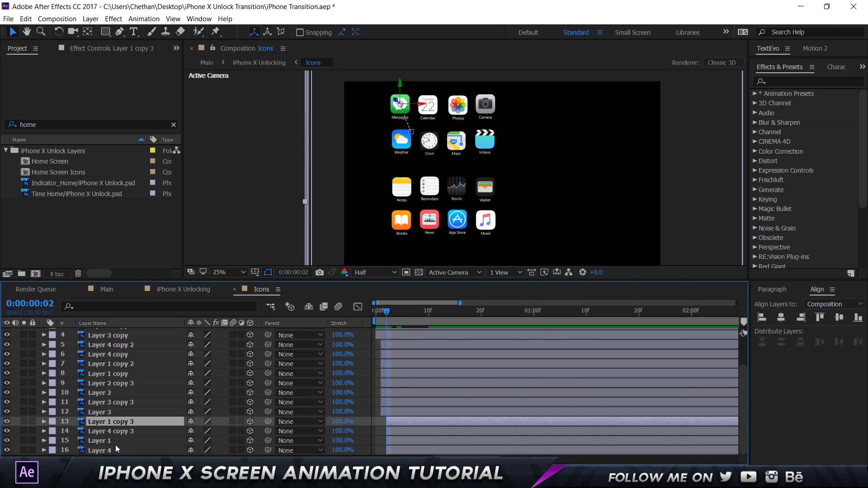
left_click(115, 449, "shift")
left_click_drag(387, 311, 402, 310)
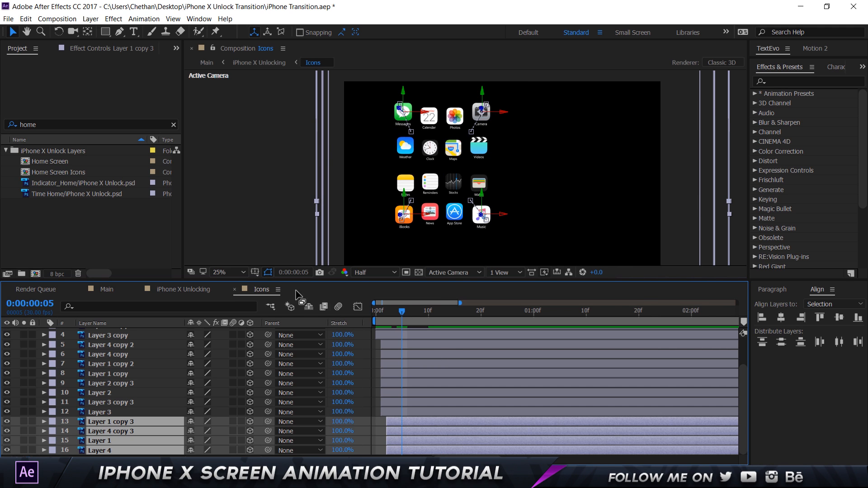
Step: Close the Icons composition and examine the home screen icons in iPhone X Unlocking between 0:00:01:18 and 0:00:01:23
left_click(234, 289)
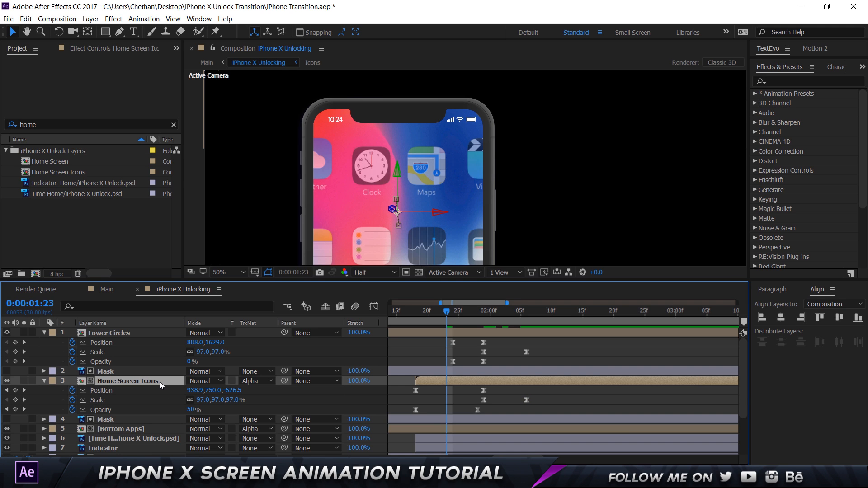
left_click_drag(446, 313, 414, 321)
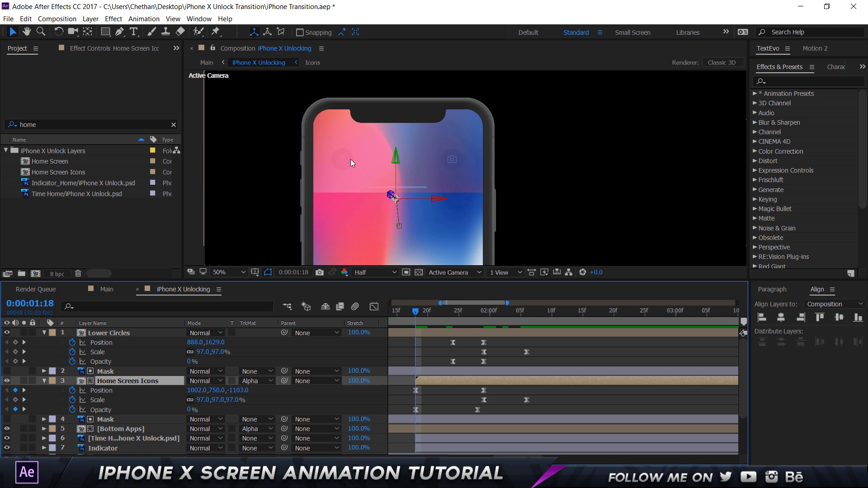
left_click_drag(416, 310, 447, 314)
key("comma")
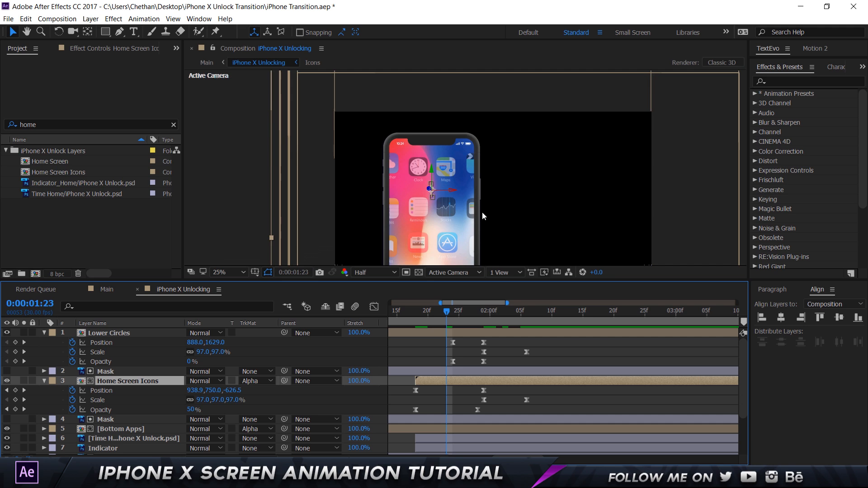
left_click_drag(480, 182, 448, 154)
mouse_move(442, 313)
left_mouse_down()
mouse_move(656, 318)
mouse_move(441, 327)
left_mouse_up()
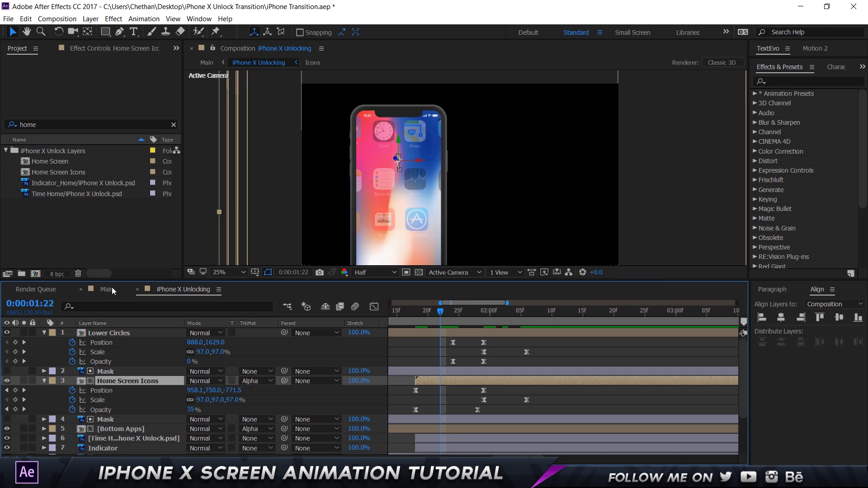
Step: Switch to the Main composition and review its composition settings, leaving them as they are
left_click(108, 289)
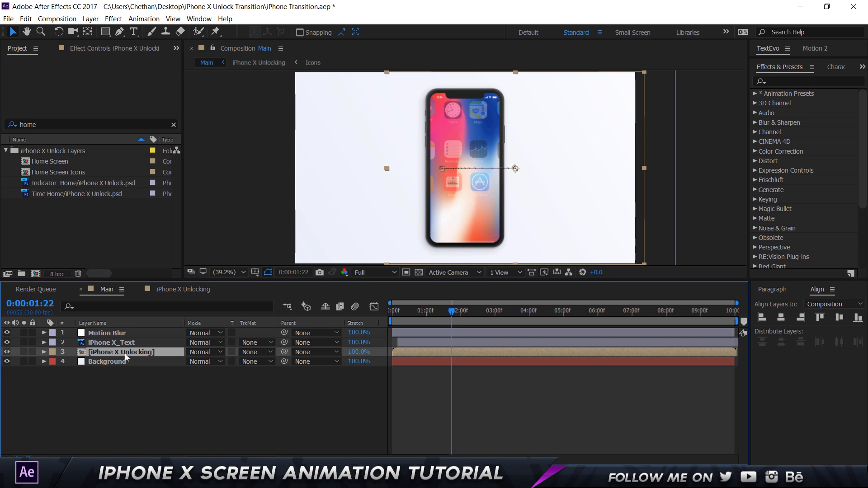
mouse_move(46, 192)
left_mouse_down()
mouse_move(38, 280)
mouse_move(56, 198)
left_mouse_up()
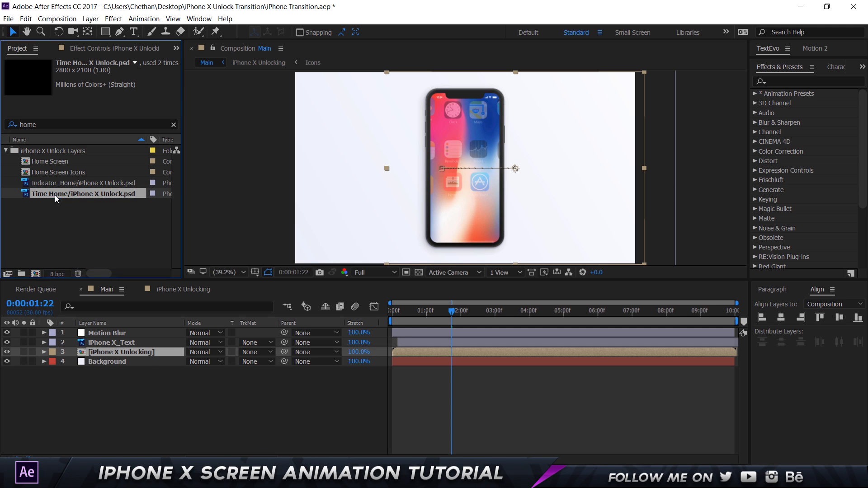
left_click(200, 388)
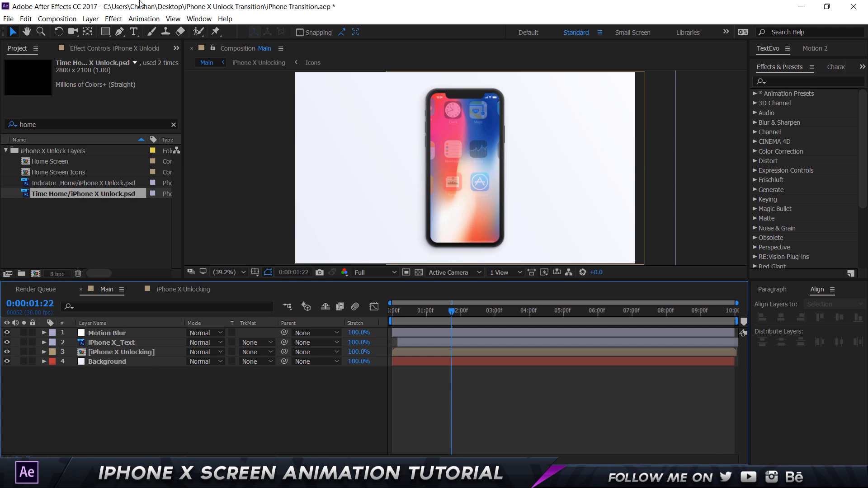
left_click(63, 20)
left_click(85, 48)
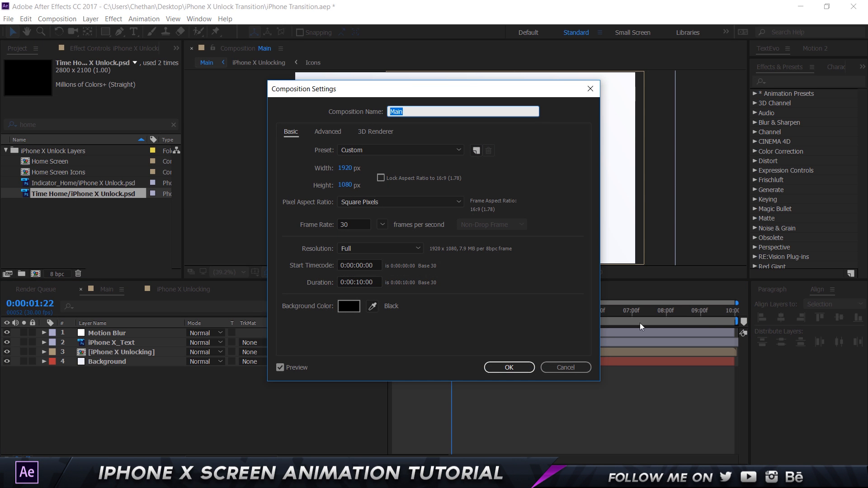
left_click(566, 365)
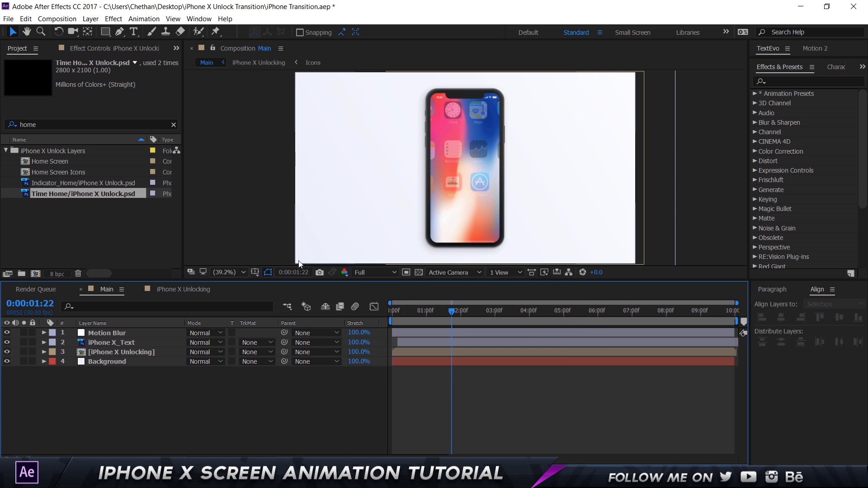
Step: Set the Main composition's preview resolution to Quarter and play the animation from the beginning
key("Home")
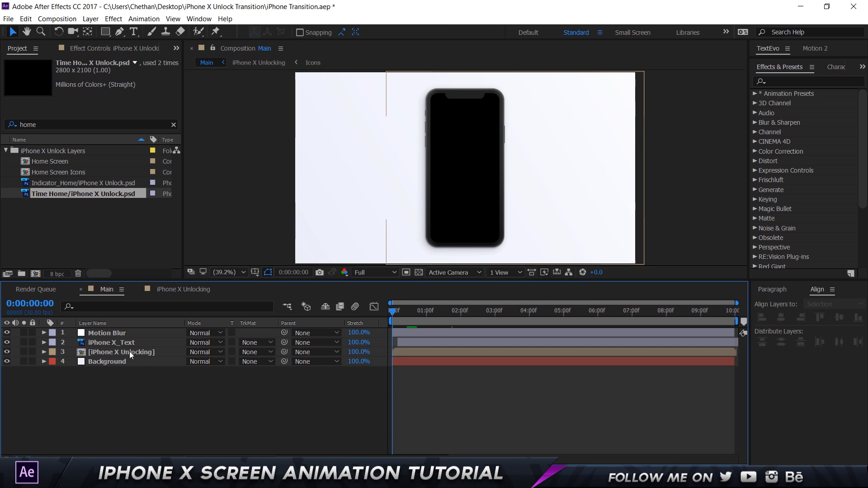
key("space")
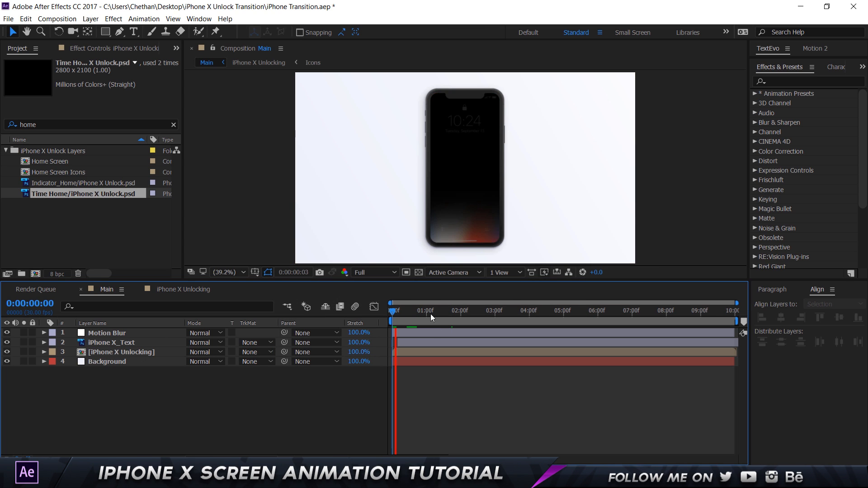
left_click(379, 271)
left_click(384, 331)
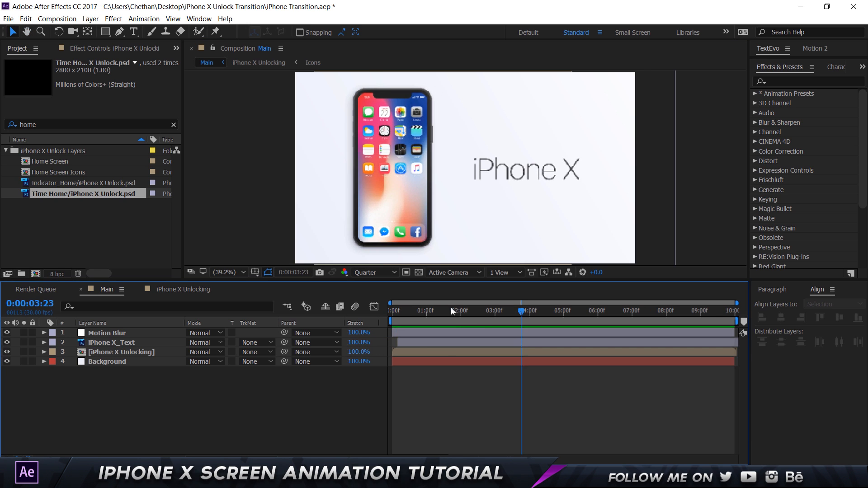
key("space")
Step: Examine the lock screen fade-in at 0:00:00:04 and 0:00:00:06, and the icon transition at 0:00:01:23 in Main
left_click_drag(388, 310, 398, 311)
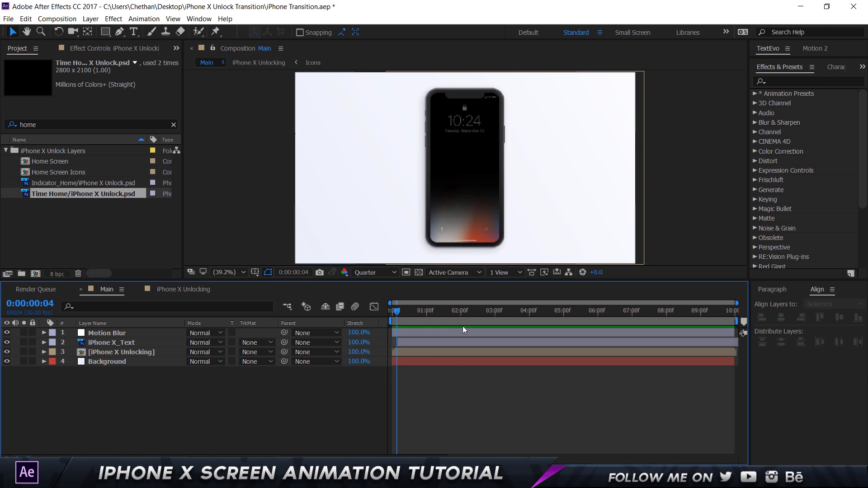
left_click_drag(398, 312, 399, 311)
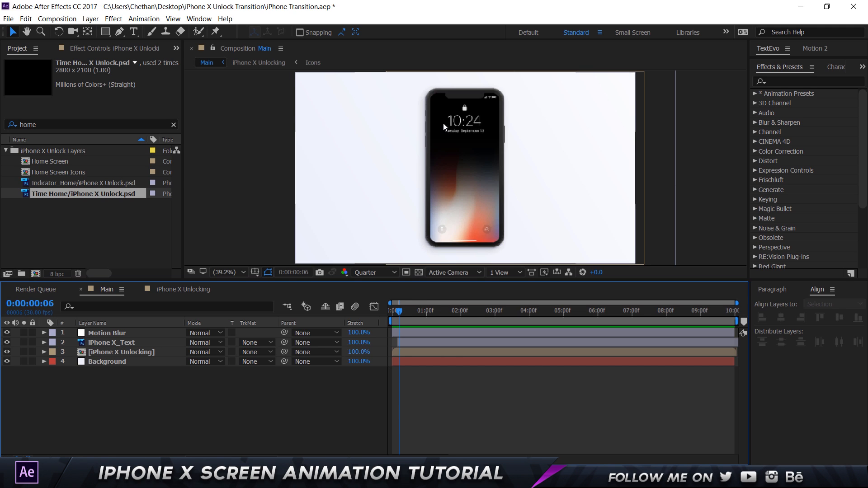
left_click_drag(399, 311, 453, 326)
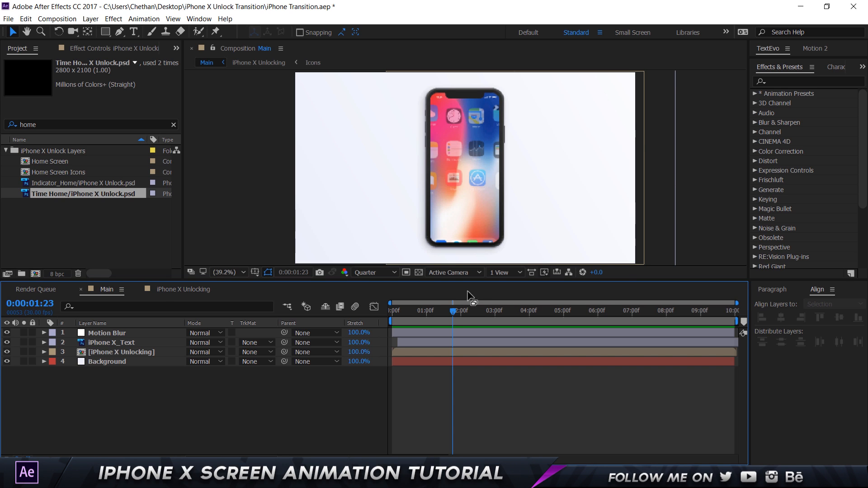
Step: Check the Home Screen Icons layer in iPhone X Unlocking at 0:00:01:23 and return to the Main composition
left_click(164, 293)
left_click(113, 381)
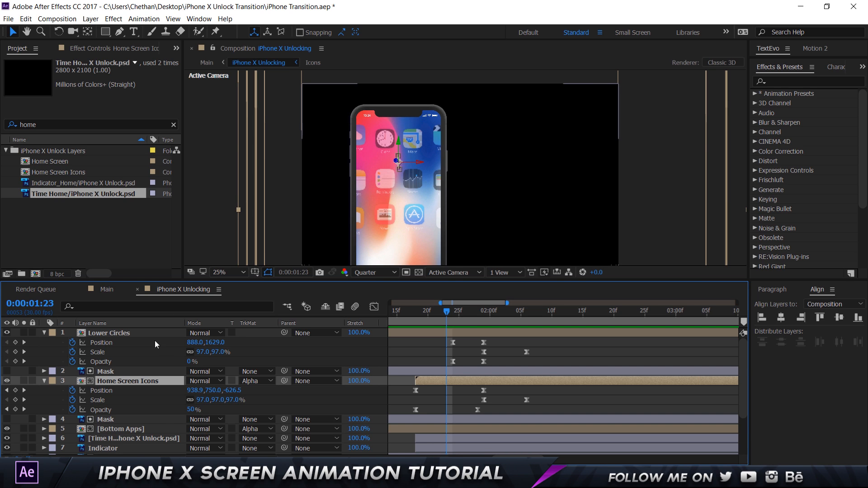
left_click(111, 289)
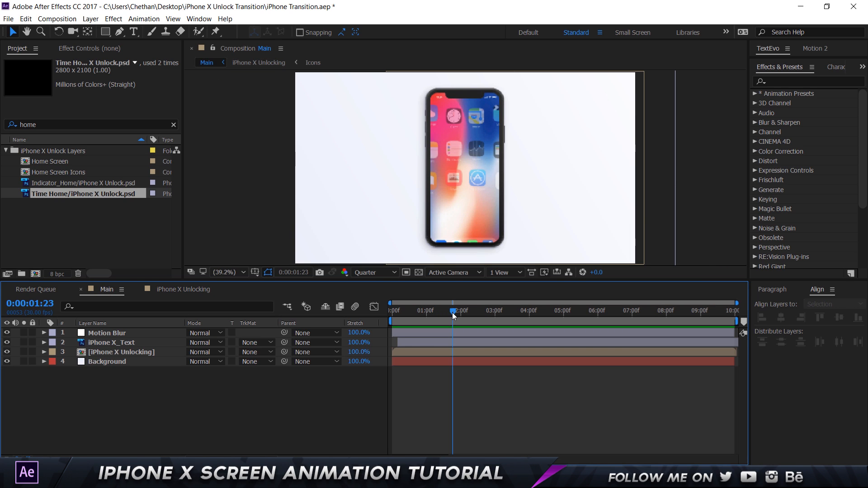
Step: Scrub the Main composition from 0:00:01:23 to 0:00:03:12 to examine the icons settling and the phone sliding aside
left_click_drag(452, 313, 456, 313)
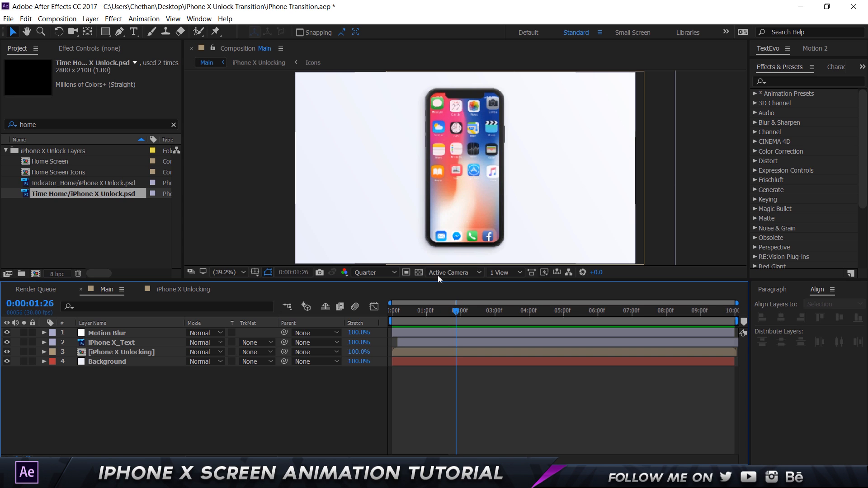
left_click(452, 312)
left_click_drag(454, 312, 508, 312)
Step: Reveal the keyframed properties of the iPhone X_Text and iPhone X Unlocking layers and move the time to 0:00:02:29
left_click(124, 343)
key("u")
left_click(156, 368)
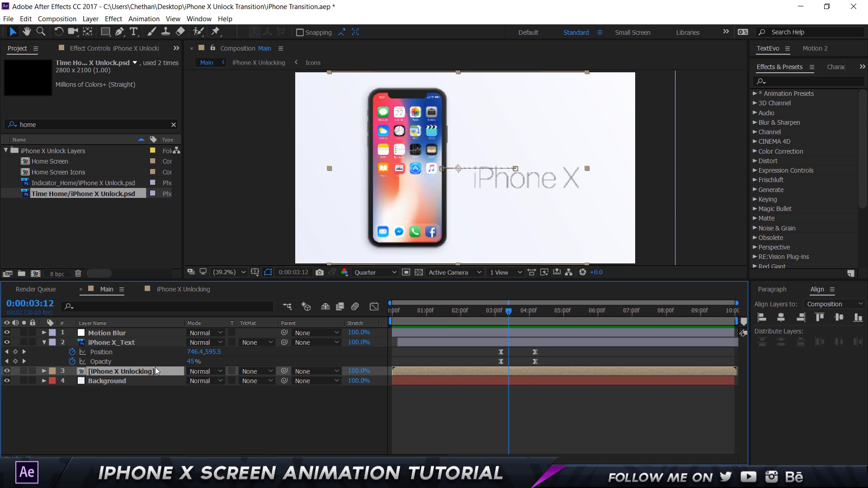
key("u")
left_click_drag(510, 311, 495, 314)
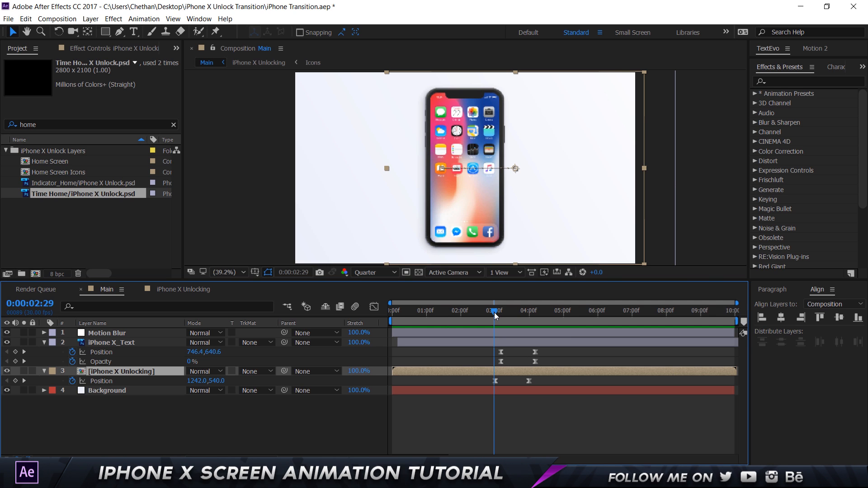
Step: Scrub to 0:00:03:14 and inspect the speed graph of the iPhone X Unlocking layer's Position keyframes
left_click_drag(494, 313, 511, 314)
left_click_drag(541, 380, 482, 381)
left_click(375, 308)
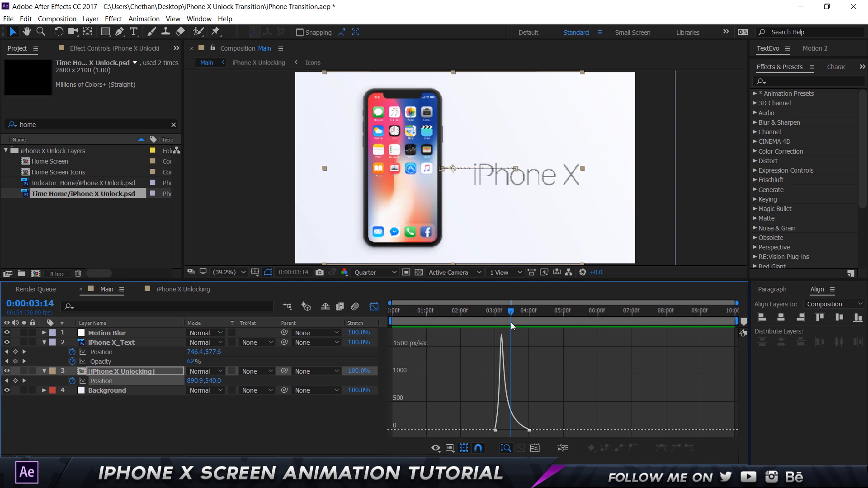
left_click(375, 307)
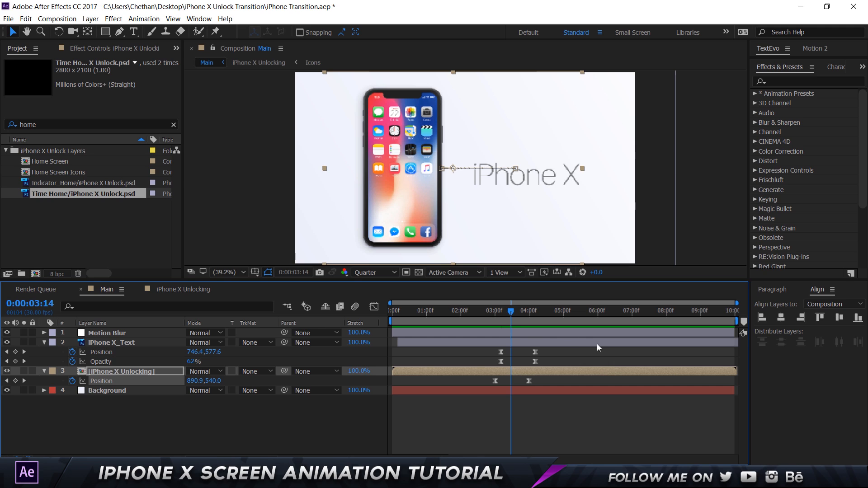
Step: Inspect the iPhone X_Text layer's Opacity keyframes and scrub through the text reveal to 0:00:04:13
left_click(113, 343)
left_click(95, 360)
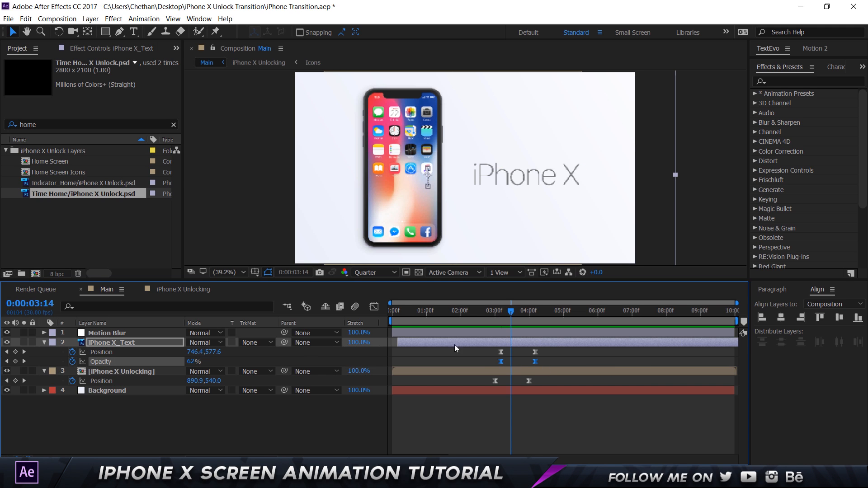
left_click_drag(504, 313, 544, 325)
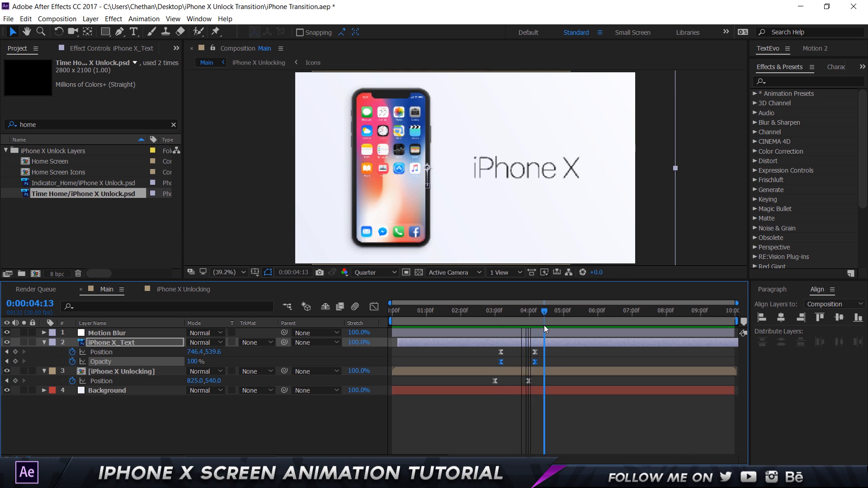
Step: Find the RSMB effect and apply it to the Motion Blur layer
left_click(145, 330)
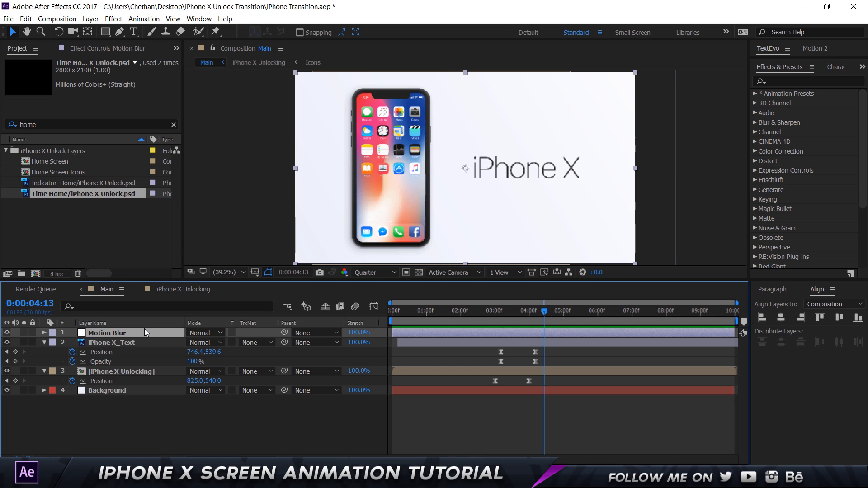
left_click(789, 81)
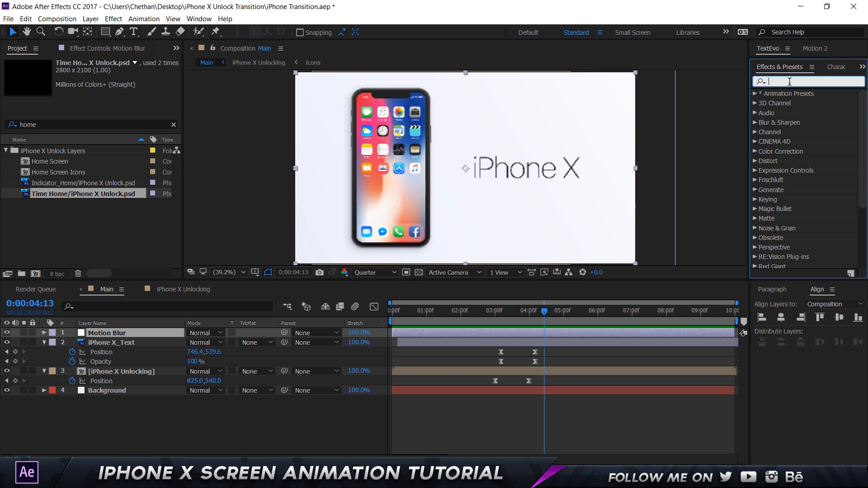
left_click(100, 49)
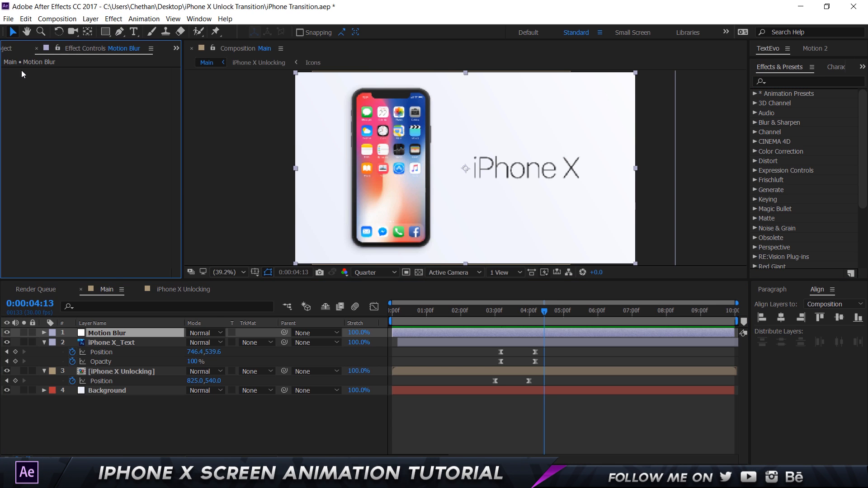
left_click(108, 336)
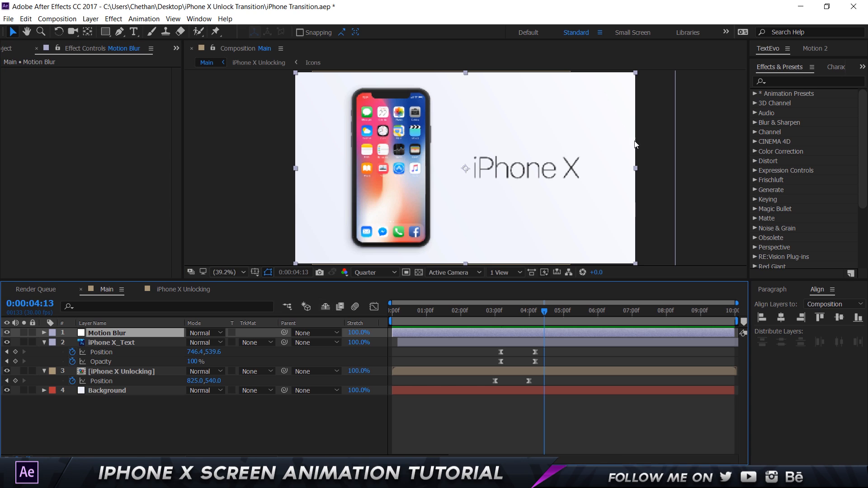
left_click(791, 82)
type("rsmb")
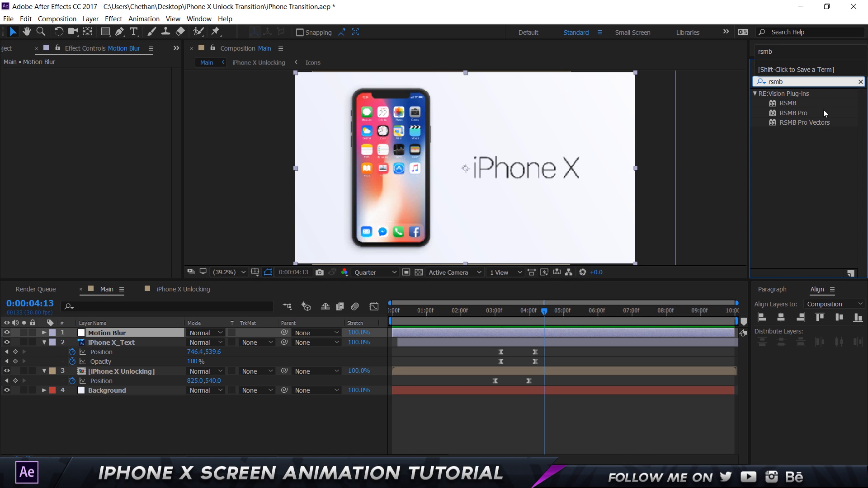
double_click(783, 107)
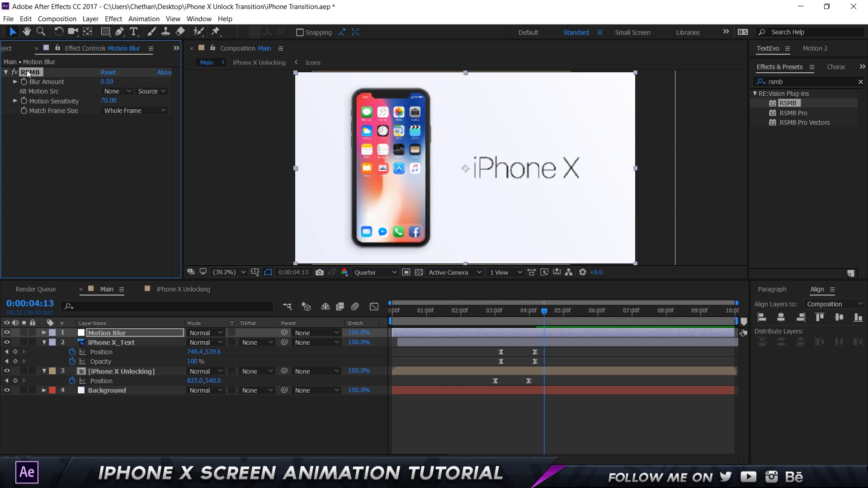
Step: Show the layer switches in the Main timeline in place of the blending and matte modes
left_click(107, 334)
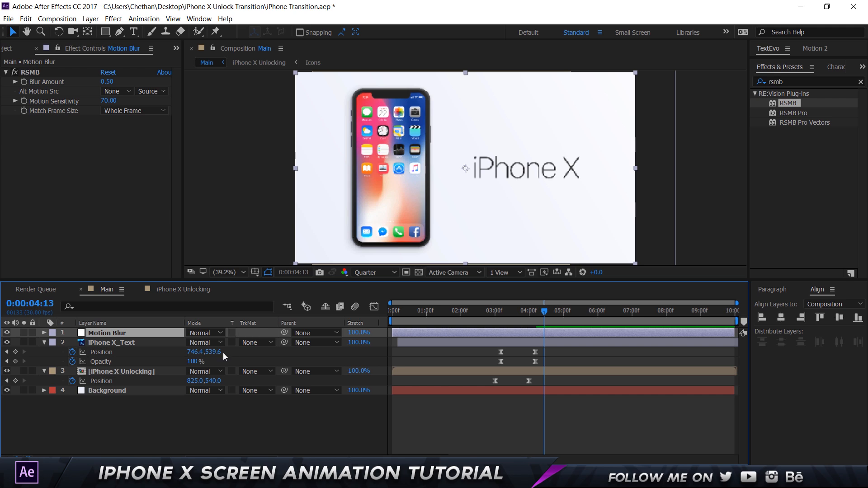
left_click(120, 343)
left_click(256, 432)
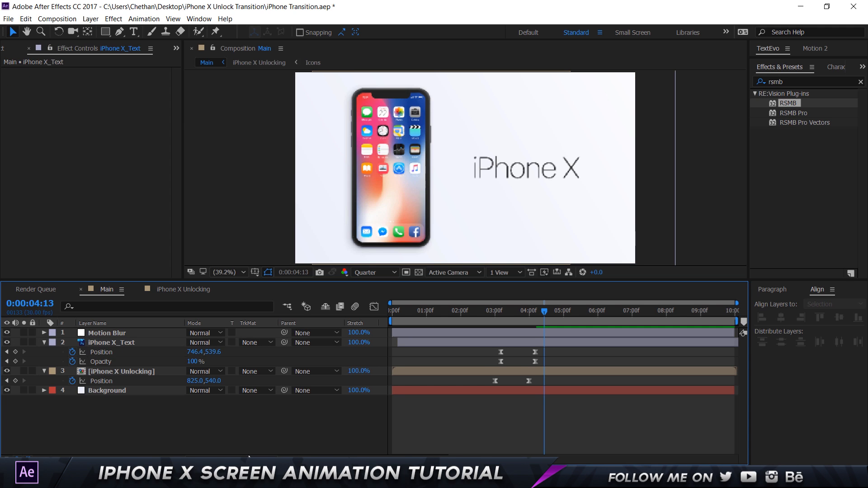
left_click(248, 459)
Step: Try built-in motion blur on the iPhone X_Text layer and the composition, check the frame at 0:00:03:05, and turn it off again
left_click(233, 342)
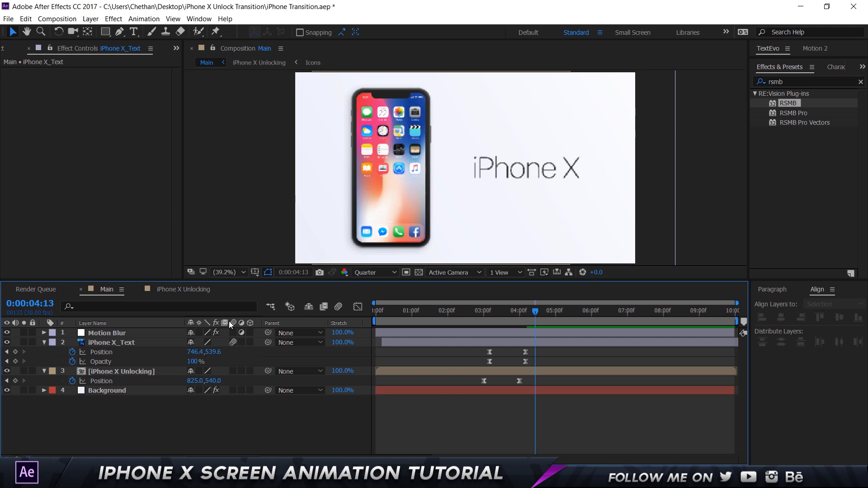
left_click(105, 342)
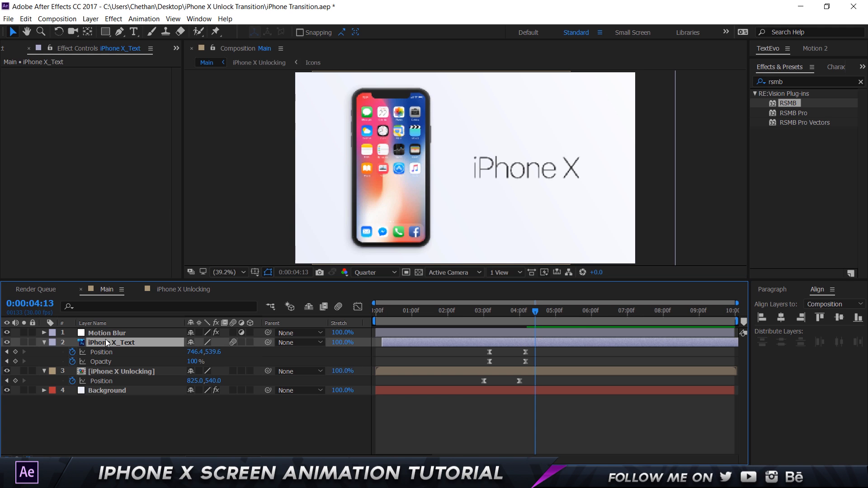
left_click(338, 307)
left_click(233, 342)
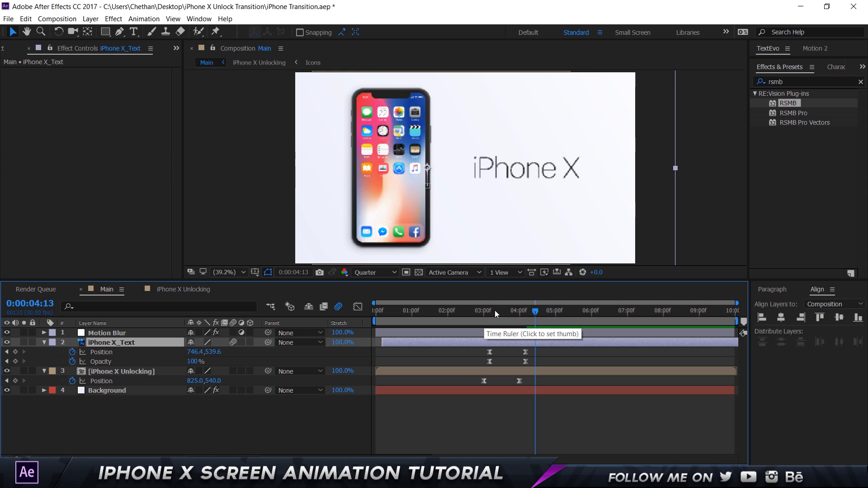
left_click(489, 311)
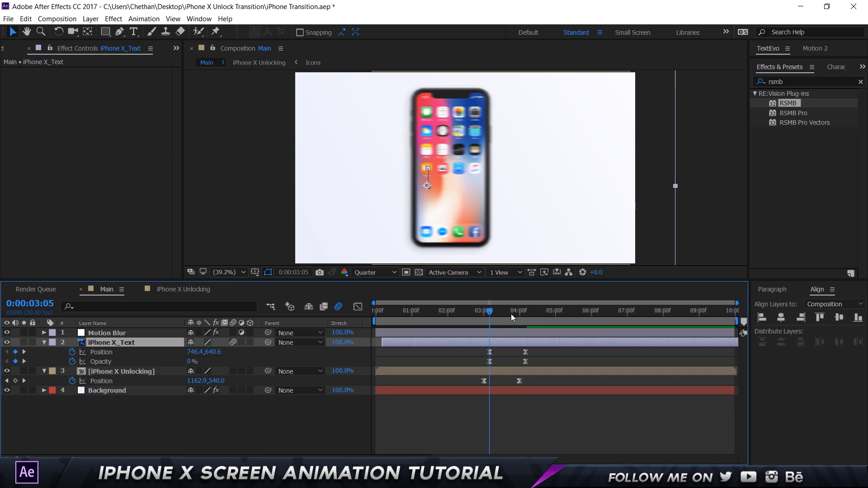
left_click(233, 343)
Step: Compare the frame at 0:00:03:05 with the Motion Blur layer's RSMB effect switched off and on
left_click(105, 333)
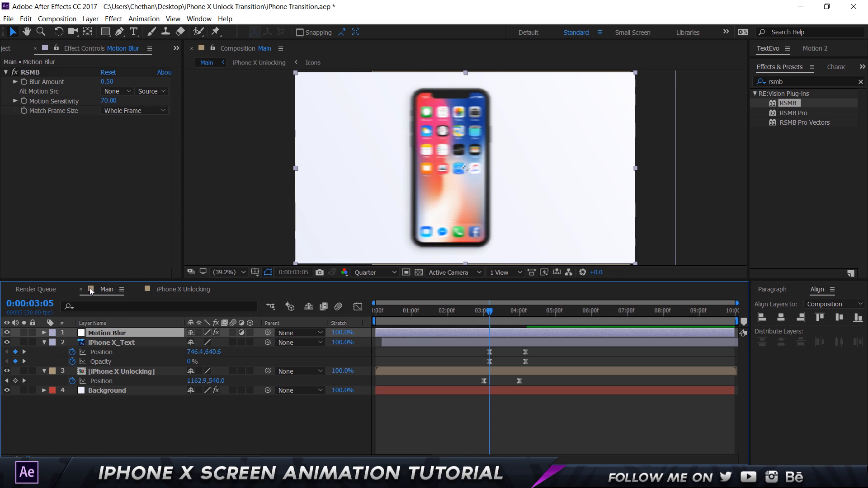
left_click(14, 70)
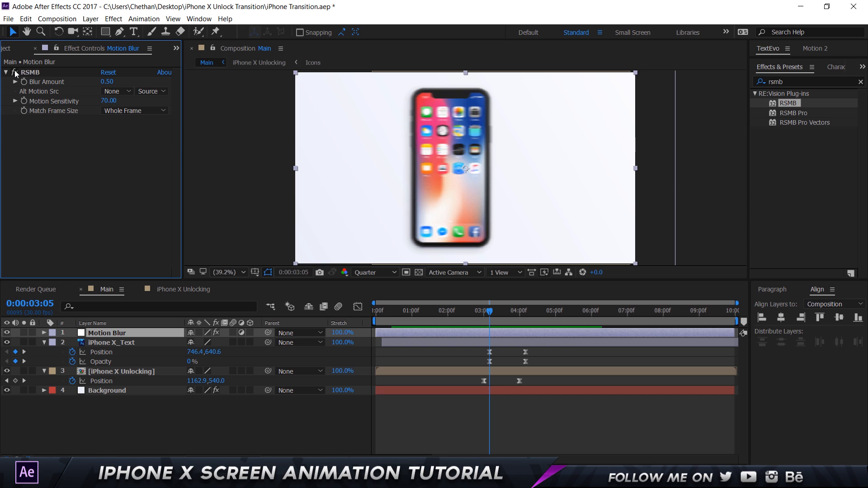
left_click(14, 71)
left_click(115, 337)
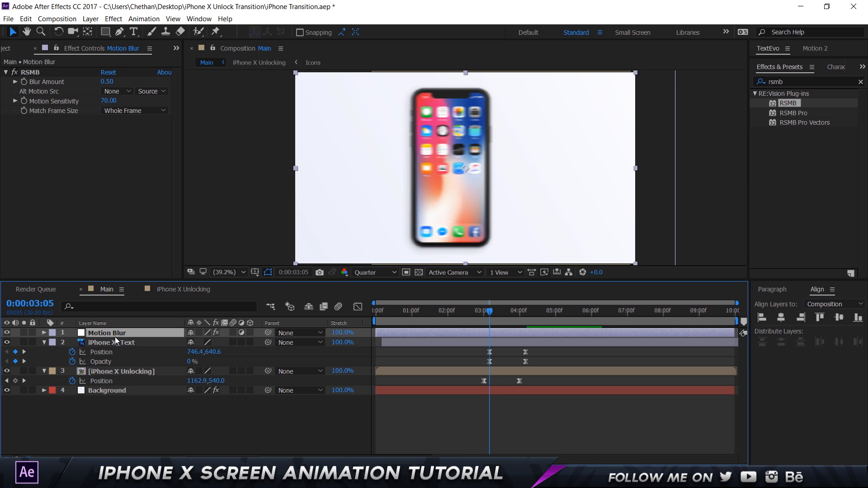
Step: Look up Adjustment Layer among the new layer types without adding one, and scrub the phone's slide from 0:00:03:05
left_click(90, 19)
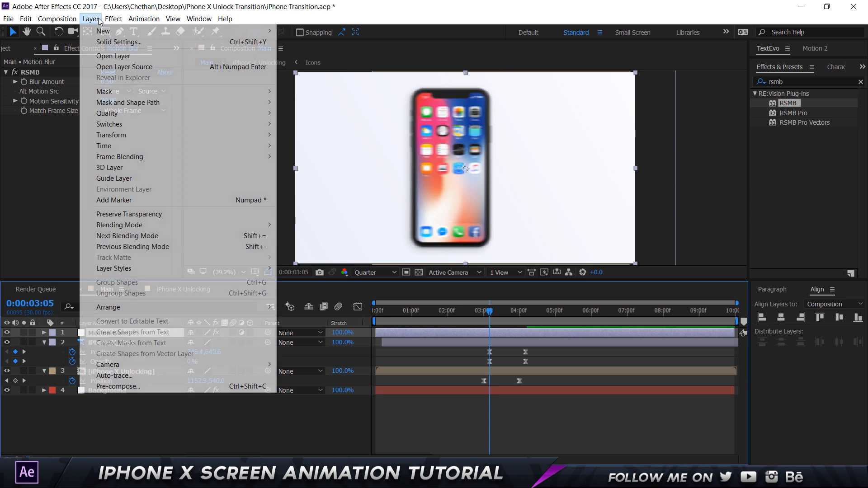
mouse_move(109, 31)
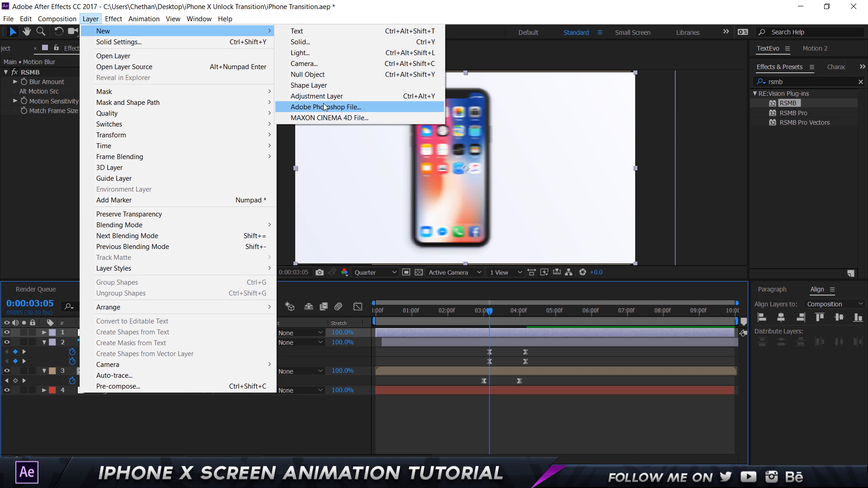
left_click(302, 414)
left_click_drag(490, 312, 550, 317)
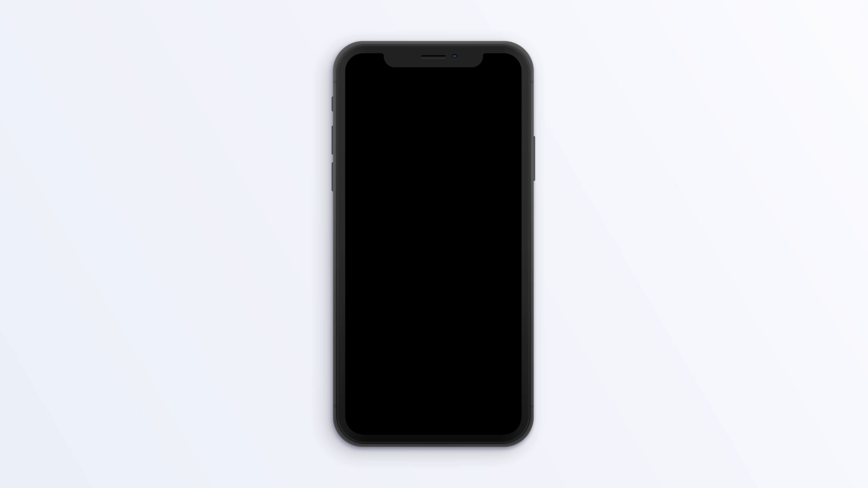